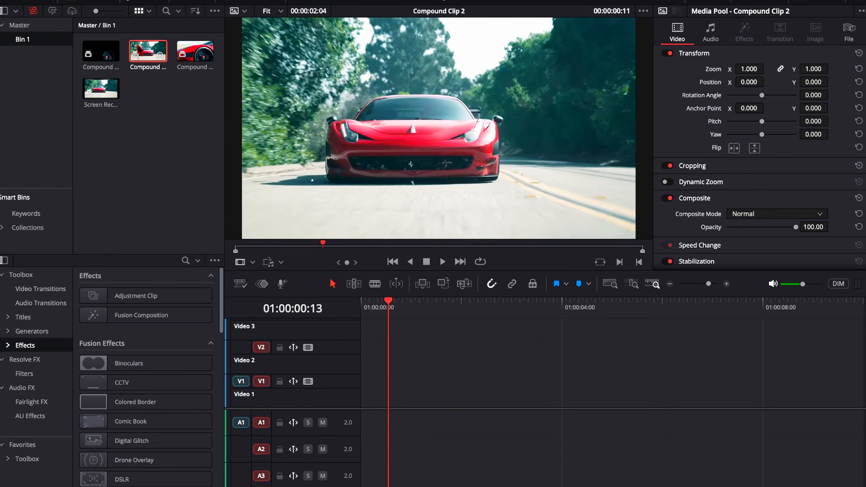
# Step: Place Compound Clip 2 and Compound Clip 4 back to back on Video 1 and play the sequence from the start
pyautogui.moveTo(140, 50); pyautogui.dragTo(355, 426)
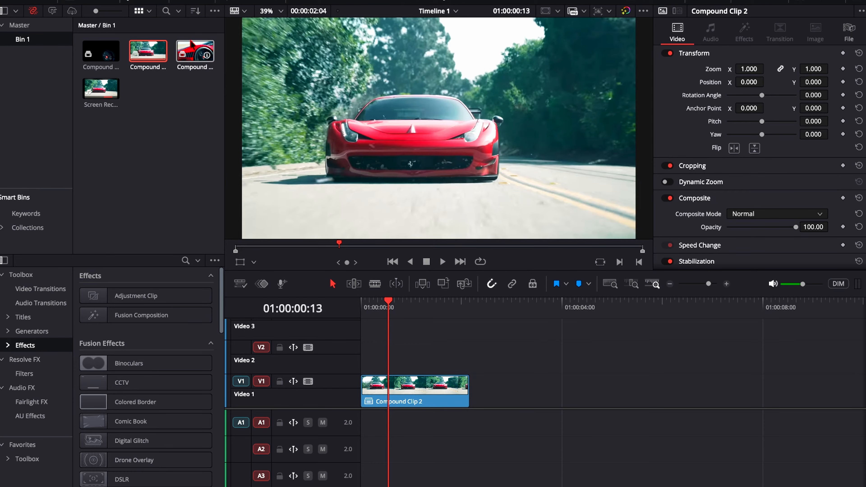
pyautogui.moveTo(195, 52); pyautogui.dragTo(472, 408)
pyautogui.moveTo(388, 302); pyautogui.dragTo(360, 309)
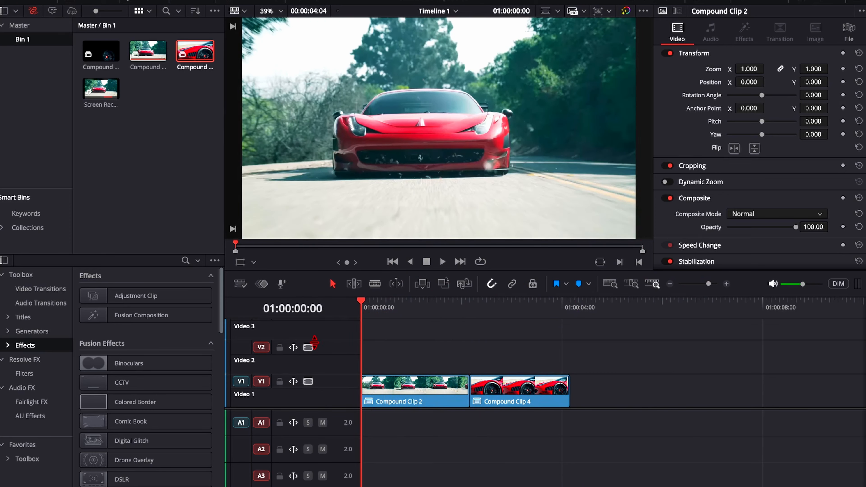
pyautogui.press('space')
pyautogui.press('space')
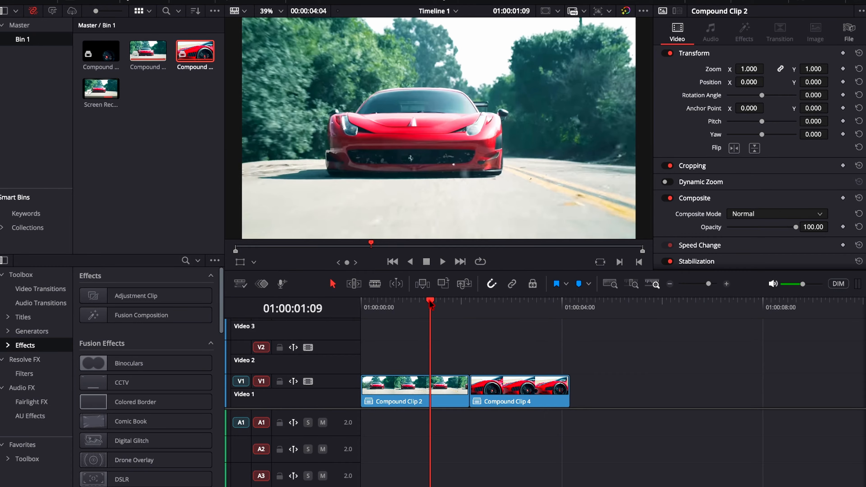
# Step: Split Compound Clip 4 at 01:00:02:13 and return the playhead to the start of that clip
pyautogui.moveTo(431, 305); pyautogui.dragTo(490, 307)
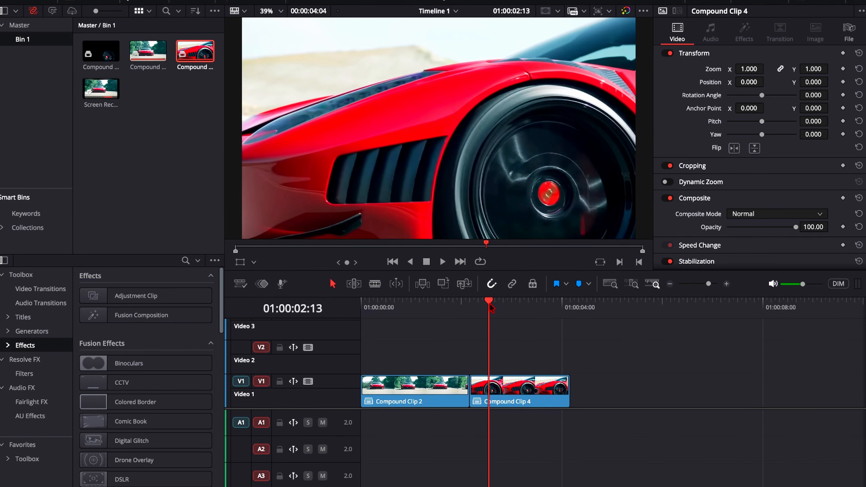
pyautogui.hotkey('ctrl', 'b')
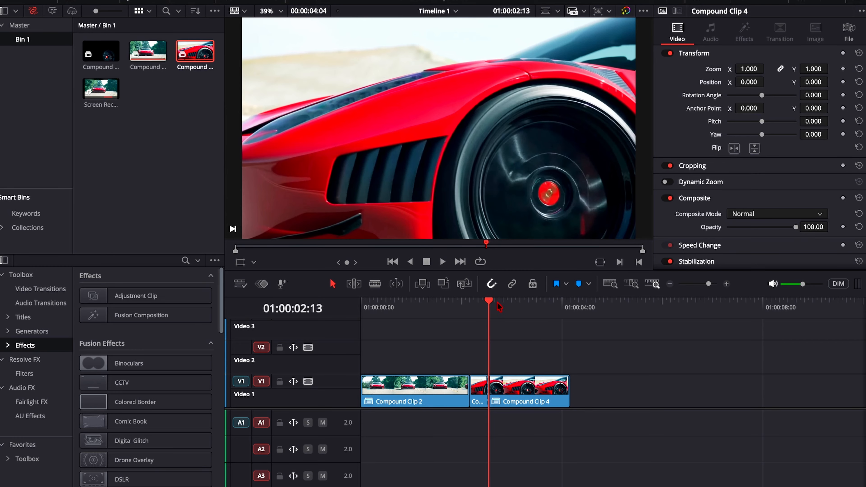
pyautogui.moveTo(499, 306); pyautogui.dragTo(471, 307)
# Step: Turn the short first segment of Compound Clip 4 into a freeze frame through its Speed Change direction and play it back
pyautogui.click(481, 387)
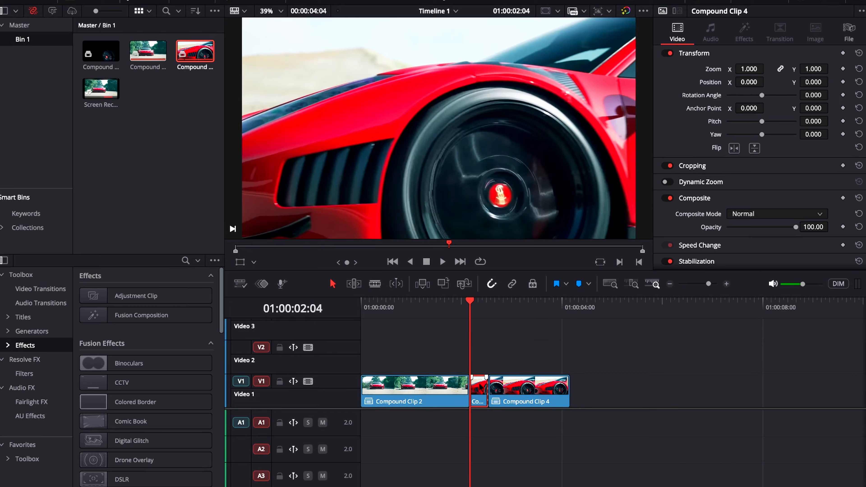
pyautogui.scroll(-3, 778, 202)
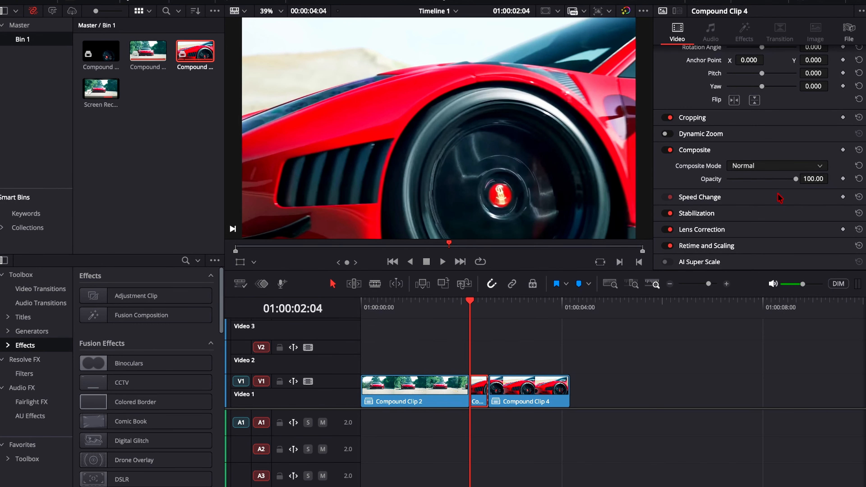
pyautogui.scroll(3, 781, 198)
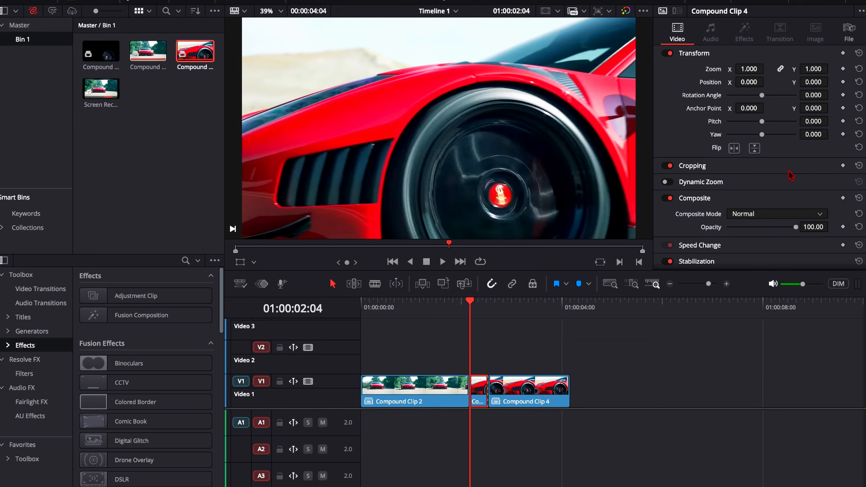
pyautogui.scroll(-3, 791, 176)
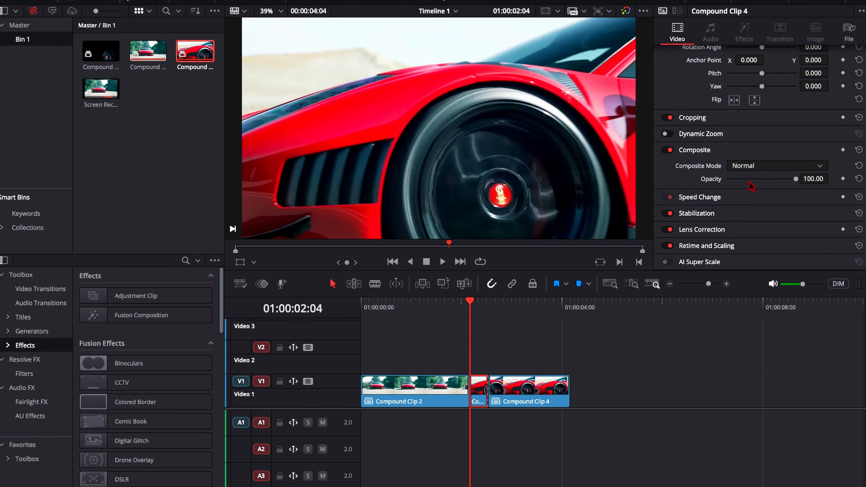
pyautogui.click(754, 200)
pyautogui.scroll(-4, 757, 194)
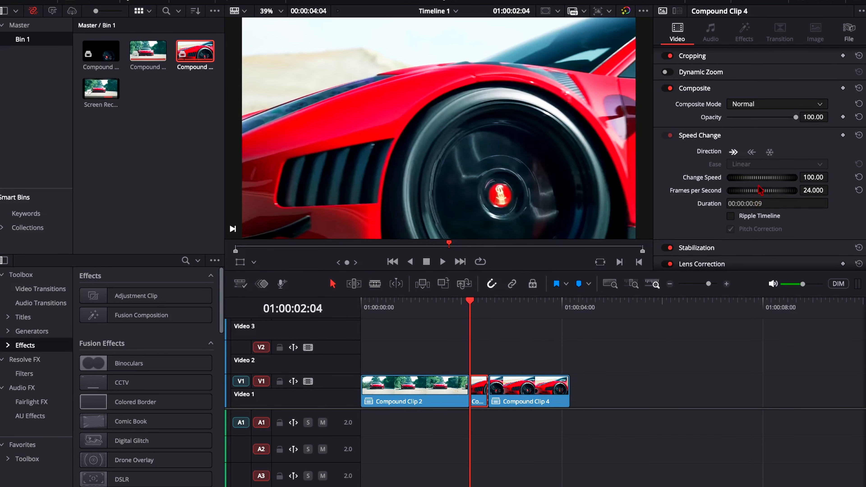
pyautogui.click(770, 153)
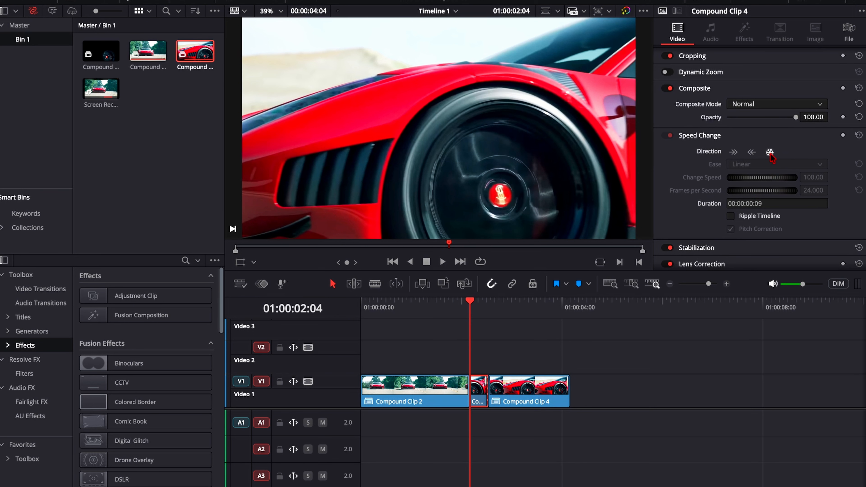
pyautogui.press('space')
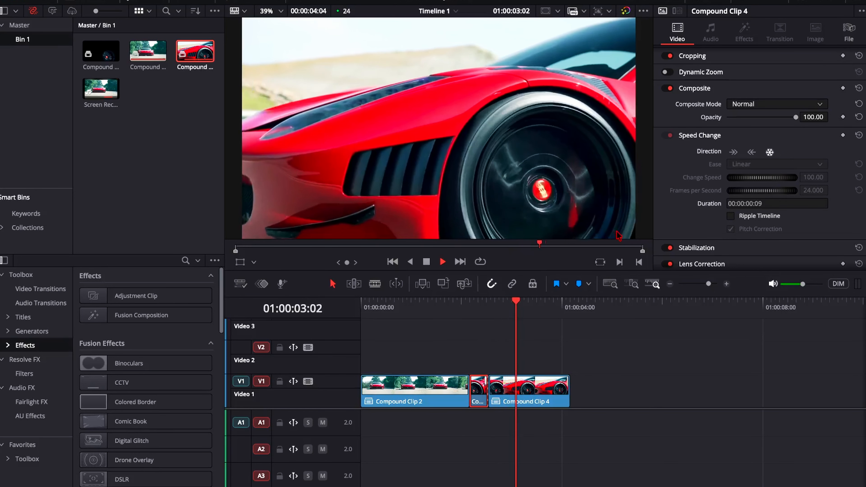
pyautogui.press('space')
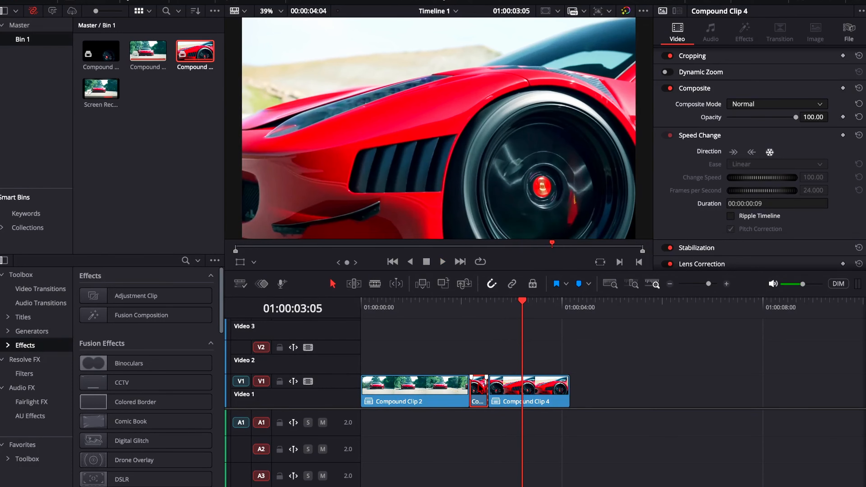
# Step: Add another video track to the timeline
pyautogui.moveTo(482, 407)
pyautogui.mouseDown()
pyautogui.moveTo(482, 373)
pyautogui.moveTo(482, 406)
pyautogui.mouseUp()
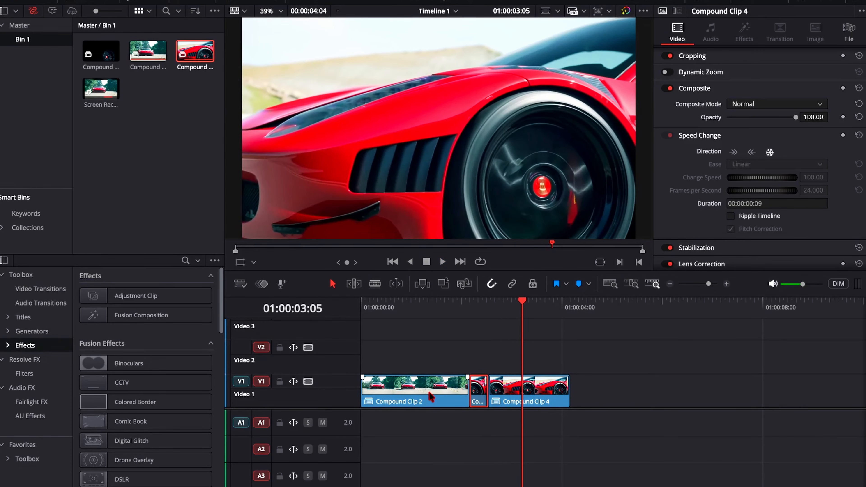
pyautogui.rightClick(323, 347)
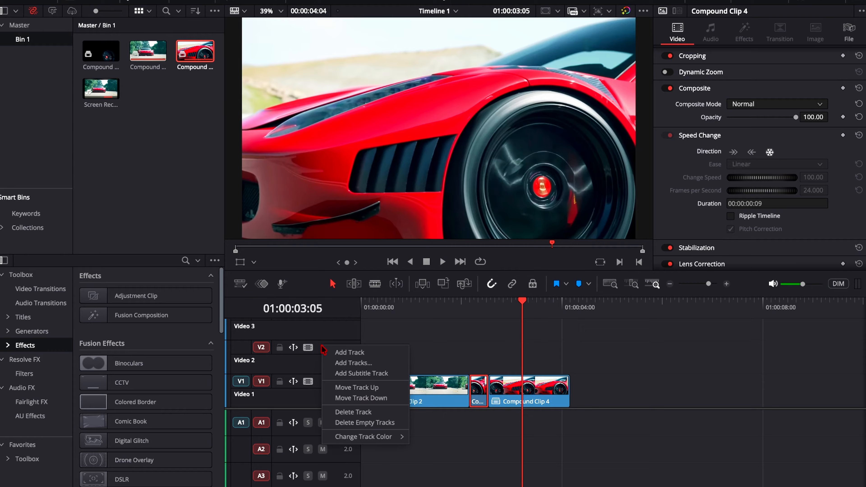
pyautogui.click(336, 353)
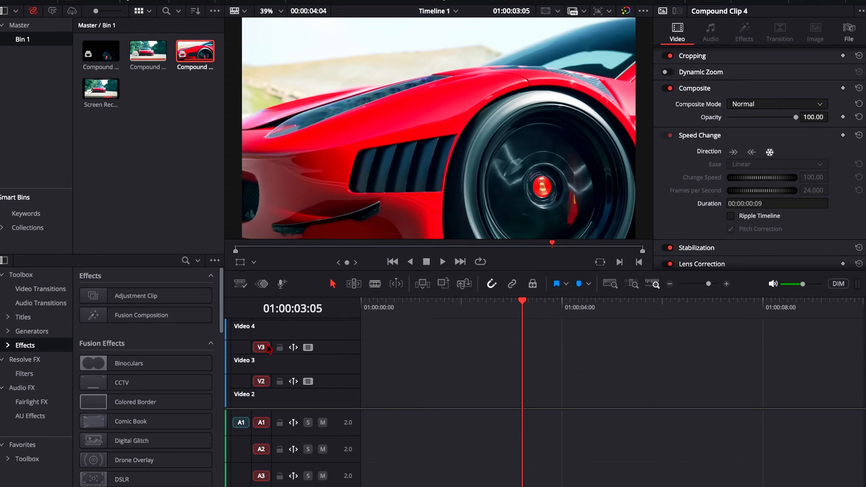
pyautogui.scroll(-2, 322, 365)
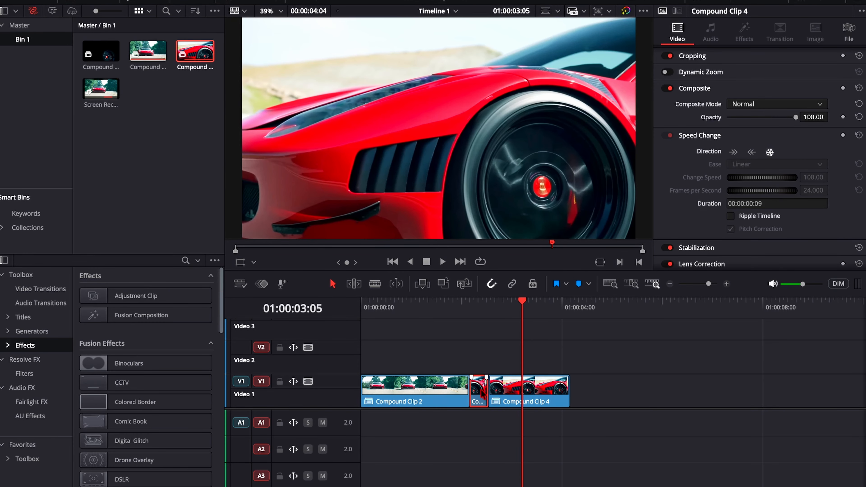
# Step: Move the frozen segment up to Video 2 and extend the start of Compound Clip 4 back to the end of Compound Clip 2
pyautogui.moveTo(481, 390); pyautogui.dragTo(480, 368)
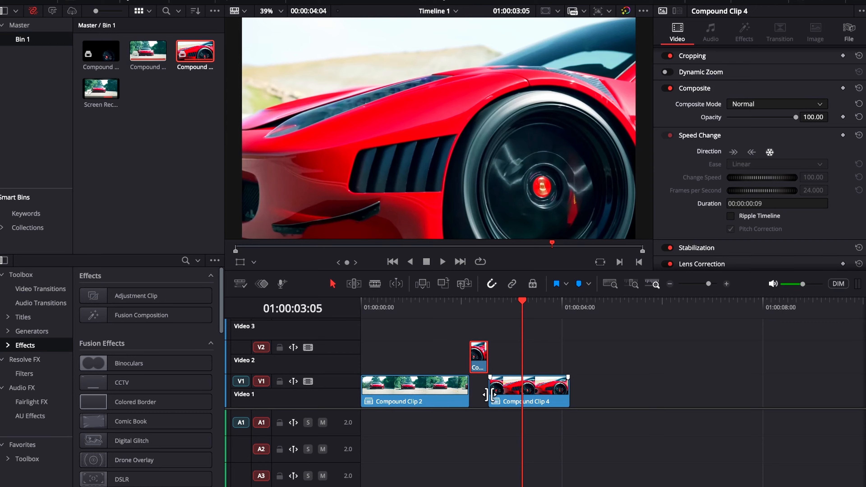
pyautogui.moveTo(492, 395); pyautogui.dragTo(476, 393)
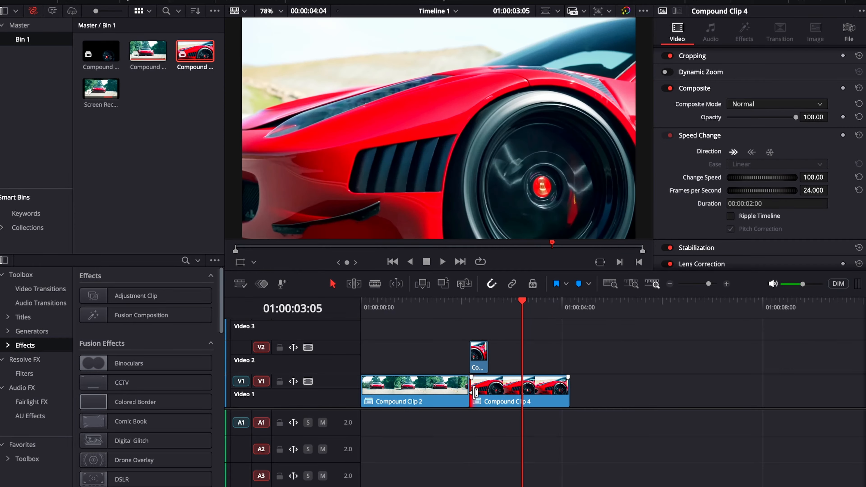
# Step: Shift the frozen segment on Video 2 so it ends with Compound Clip 2, and trim its start to a 12-frame duration
pyautogui.click(481, 358)
pyautogui.moveTo(483, 359); pyautogui.dragTo(441, 356)
pyautogui.moveTo(525, 313); pyautogui.dragTo(455, 303)
pyautogui.press('space')
pyautogui.press('space')
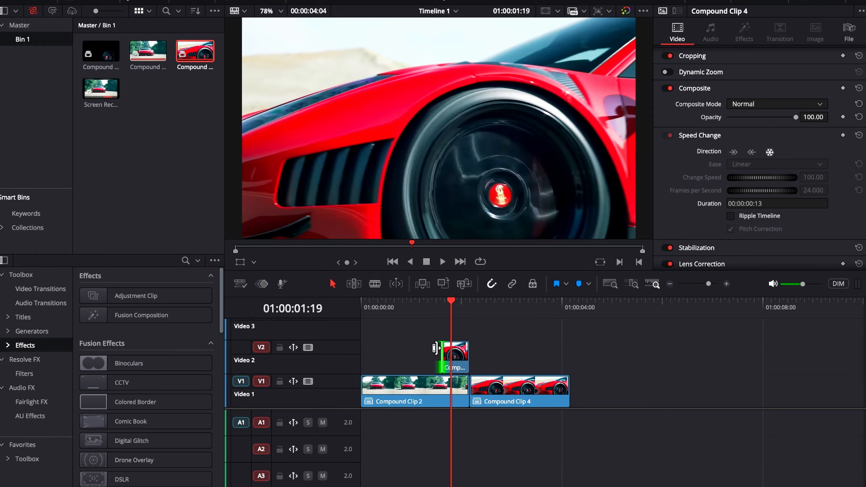
pyautogui.moveTo(436, 348); pyautogui.dragTo(438, 349)
pyautogui.click(460, 359)
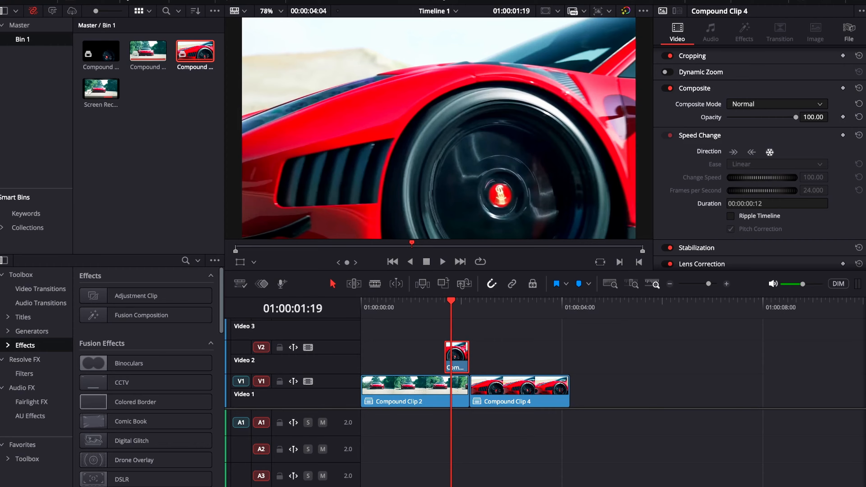
# Step: On the Color page, add a circular window to the frozen clip and move it over the front wheel
pyautogui.hotkey('shift', '6')
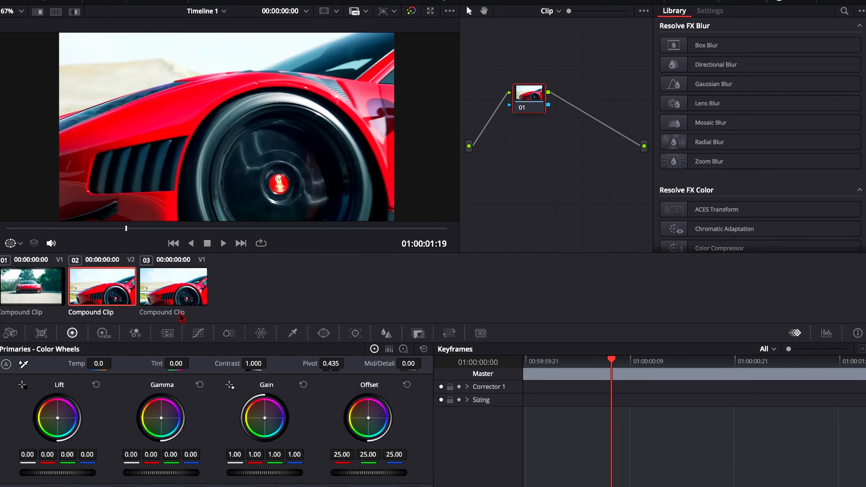
pyautogui.click(323, 333)
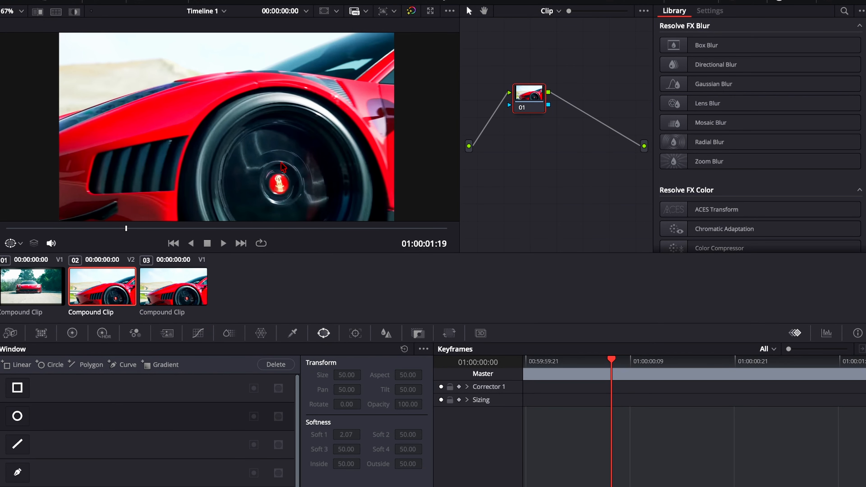
pyautogui.click(17, 422)
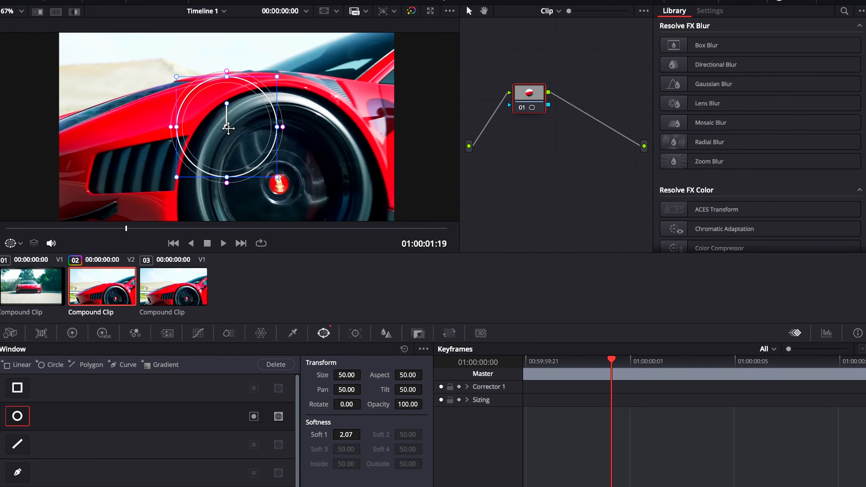
pyautogui.moveTo(228, 127); pyautogui.dragTo(249, 156)
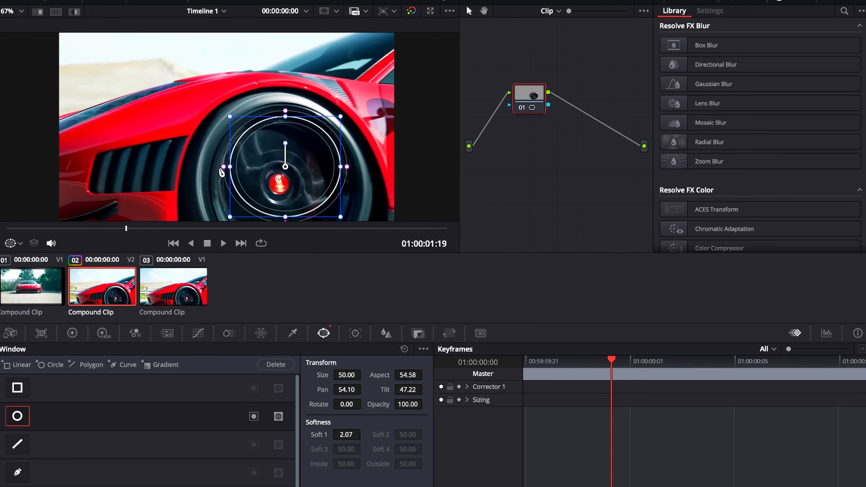
# Step: Widen, recenter and heighten the circular window to about size 57 and aspect 53.6 so it follows the tire
pyautogui.moveTo(231, 167); pyautogui.dragTo(200, 168)
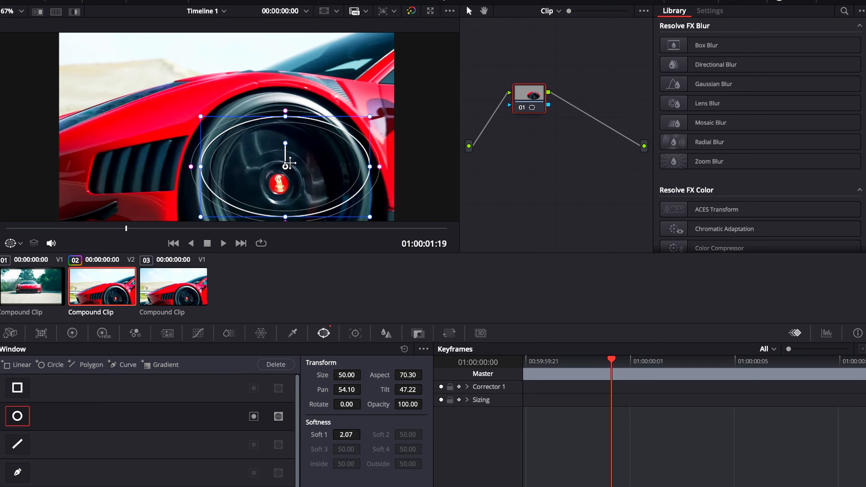
pyautogui.moveTo(290, 167)
pyautogui.mouseDown()
pyautogui.moveTo(276, 146)
pyautogui.moveTo(266, 191)
pyautogui.moveTo(318, 151)
pyautogui.moveTo(255, 177)
pyautogui.moveTo(286, 176)
pyautogui.mouseUp()
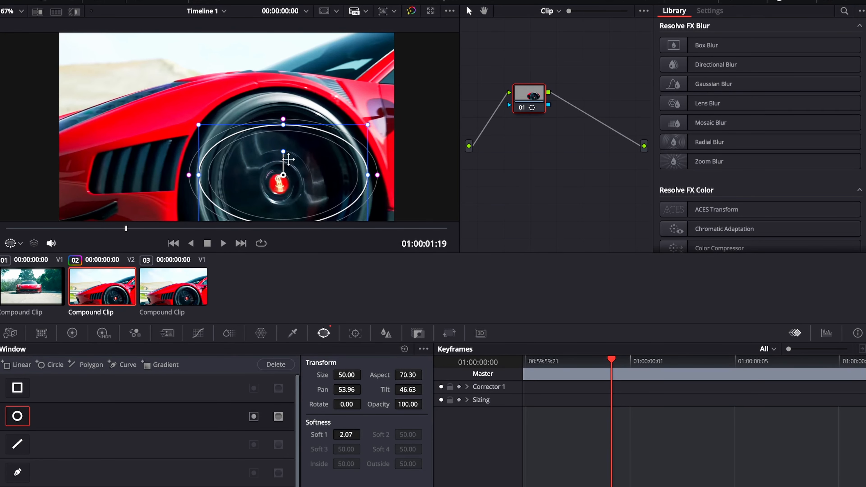
pyautogui.moveTo(283, 126); pyautogui.dragTo(280, 96)
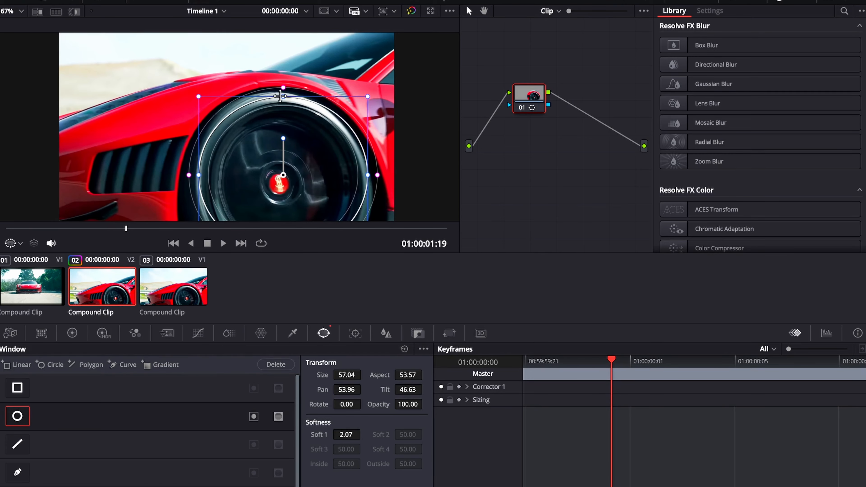
# Step: Fine-tune the circular window around the wheel to about size 55.6, aspect 57, pan 53.6 and tilt 47.1
pyautogui.scroll(-5, 280, 96)
pyautogui.scroll(2, 280, 96)
pyautogui.scroll(2, 289, 127)
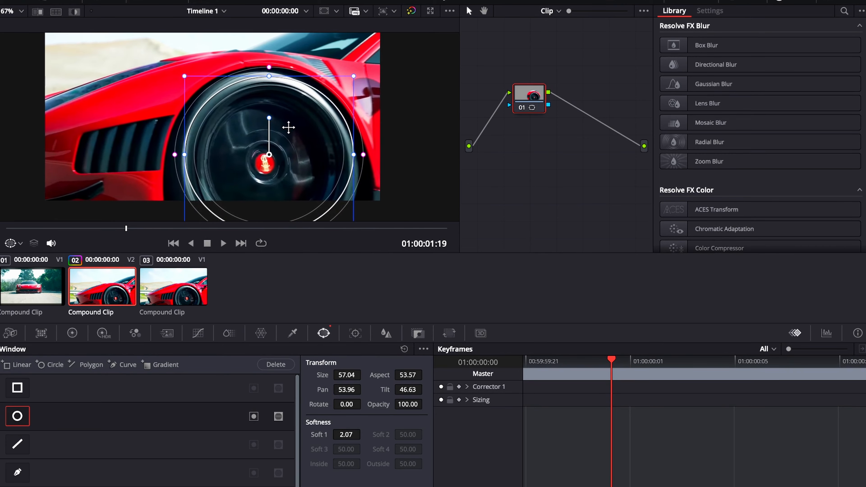
pyautogui.scroll(-2, 289, 127)
pyautogui.moveTo(277, 207); pyautogui.dragTo(277, 197)
pyautogui.moveTo(287, 180); pyautogui.dragTo(284, 169)
pyautogui.moveTo(274, 184); pyautogui.dragTo(274, 188)
pyautogui.moveTo(218, 167); pyautogui.dragTo(217, 175)
pyautogui.moveTo(272, 55); pyautogui.dragTo(272, 49)
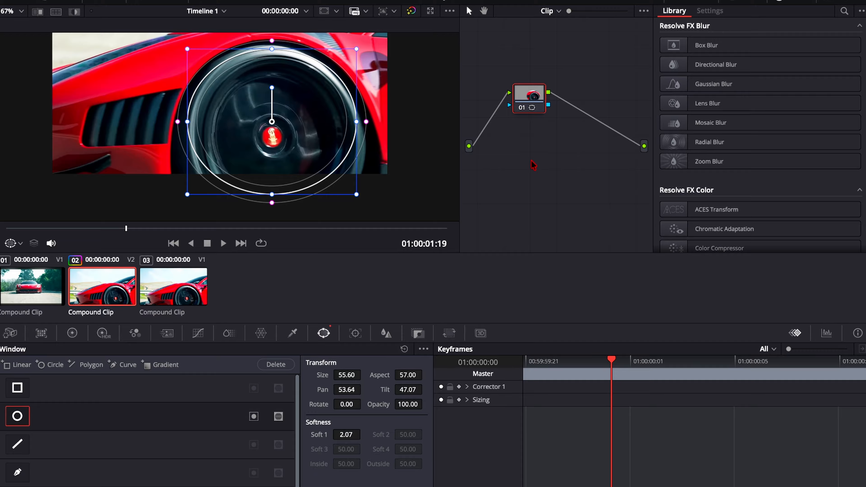
# Step: Add an alpha output fed by the node's mask and nudge the circular window to pan 53.94 and tilt 46.52
pyautogui.rightClick(559, 135)
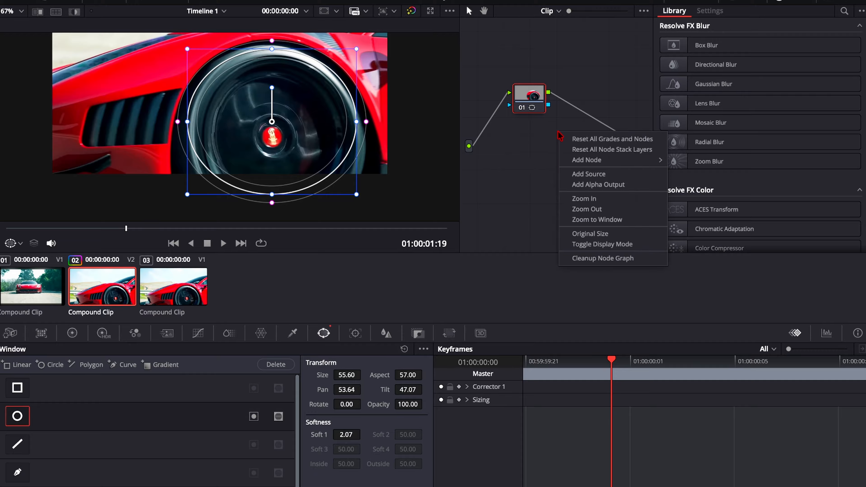
pyautogui.click(613, 188)
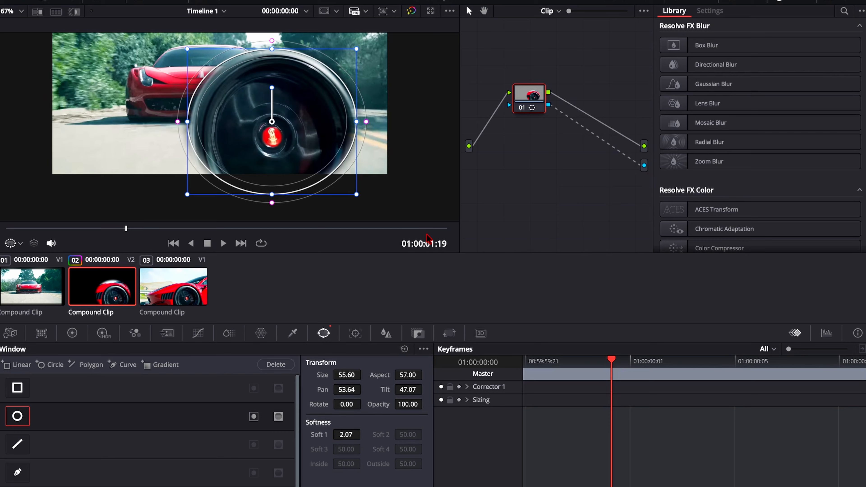
pyautogui.moveTo(272, 122)
pyautogui.mouseDown()
pyautogui.moveTo(276, 131)
pyautogui.moveTo(278, 116)
pyautogui.moveTo(273, 127)
pyautogui.moveTo(283, 130)
pyautogui.moveTo(274, 137)
pyautogui.moveTo(275, 130)
pyautogui.mouseUp()
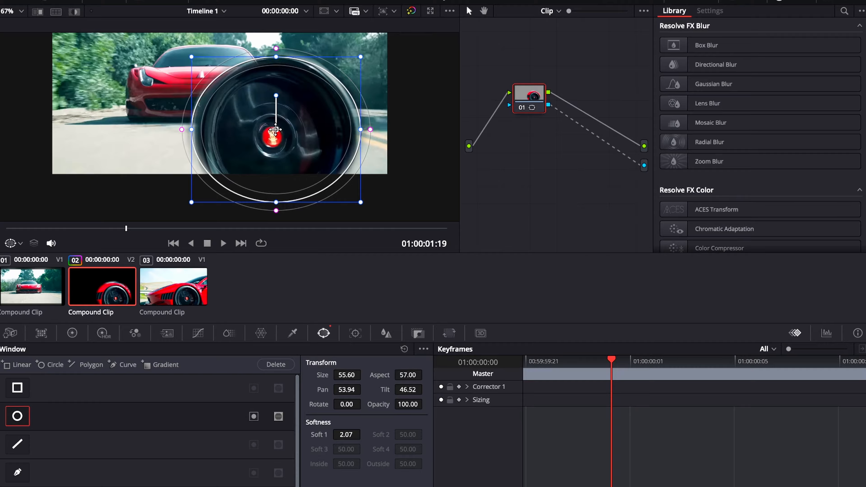
# Step: Return to the Edit page and convert the masked wheel clip on Video 2 into a new compound clip with the default name
pyautogui.hotkey('shift', '4')
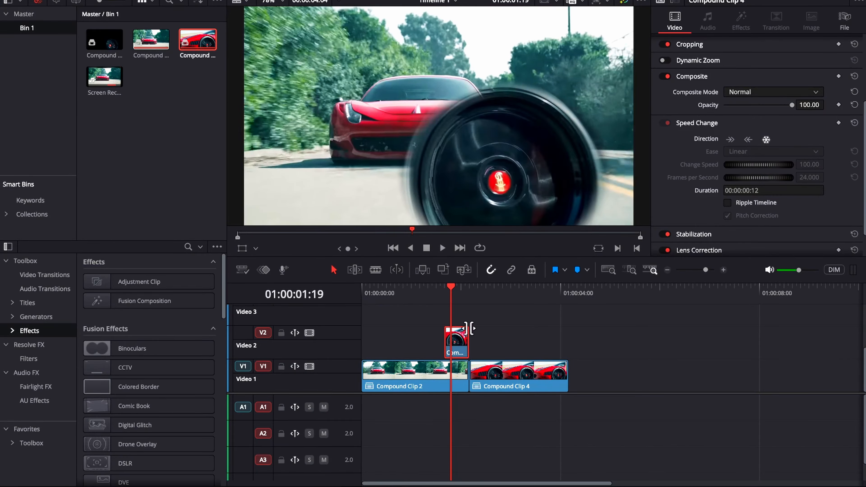
pyautogui.rightClick(464, 338)
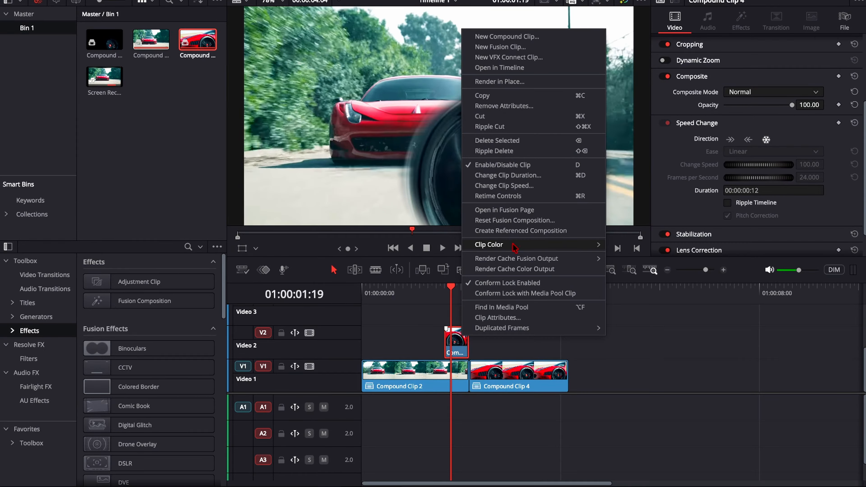
pyautogui.click(523, 211)
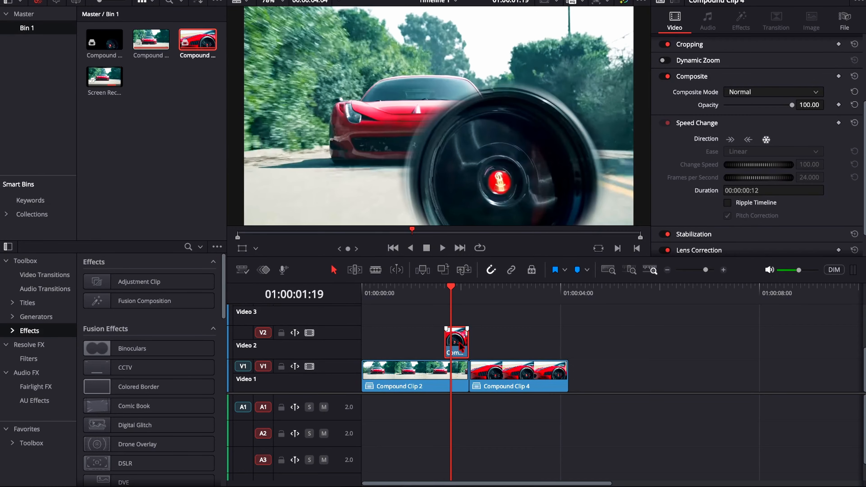
pyautogui.rightClick(461, 348)
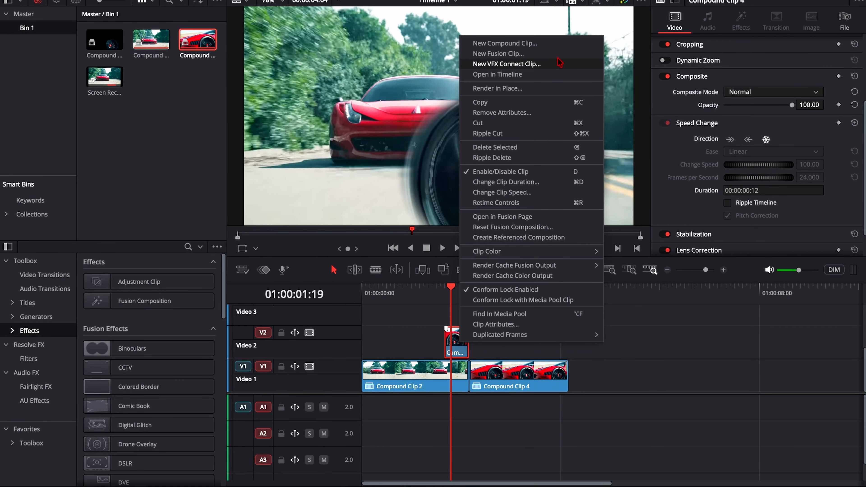
pyautogui.click(552, 49)
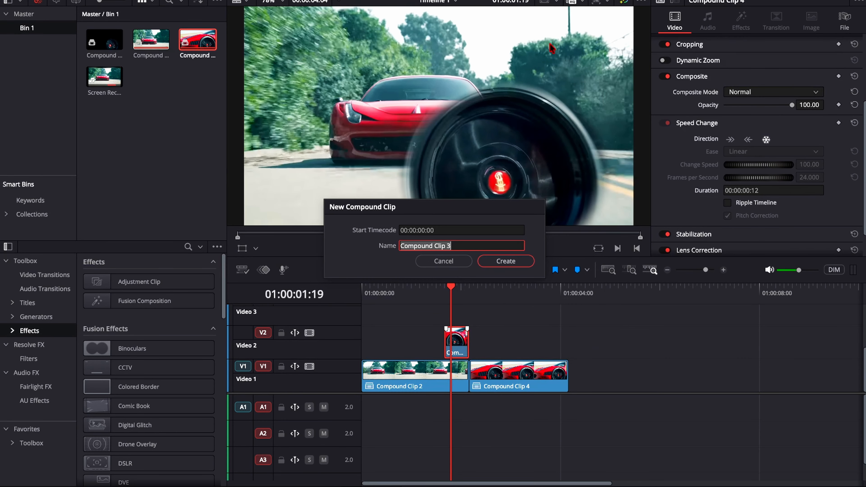
pyautogui.click(501, 263)
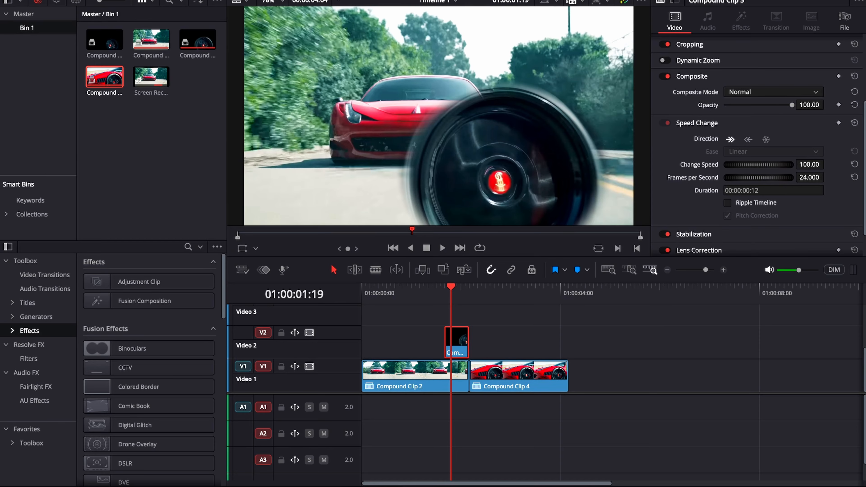
# Step: Open the wheel compound clip on the Fusion page and insert a Transform node between MediaIn1 and MediaOut1 at frame 0
pyautogui.hotkey('shift', '5')
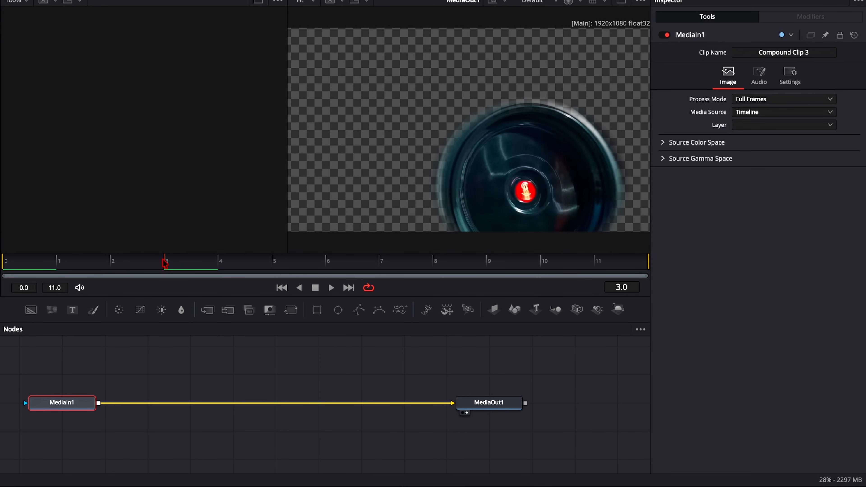
pyautogui.moveTo(130, 264); pyautogui.dragTo(546, 275)
pyautogui.moveTo(375, 268); pyautogui.dragTo(13, 269)
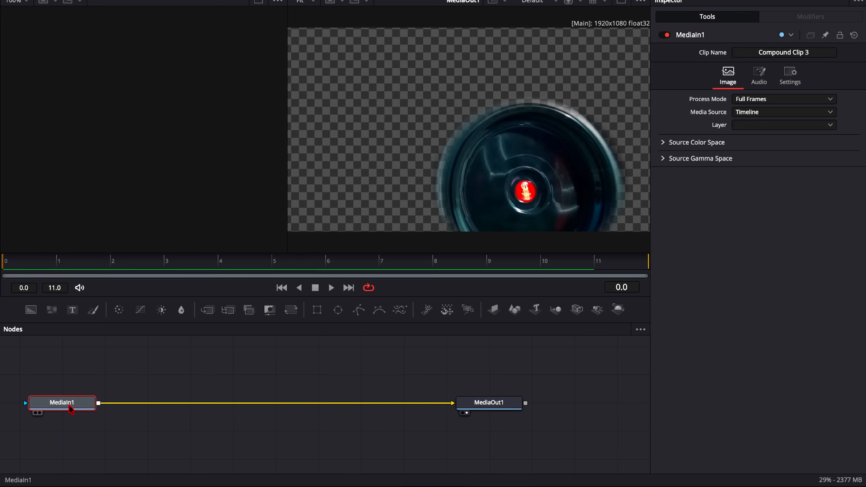
pyautogui.click(292, 313)
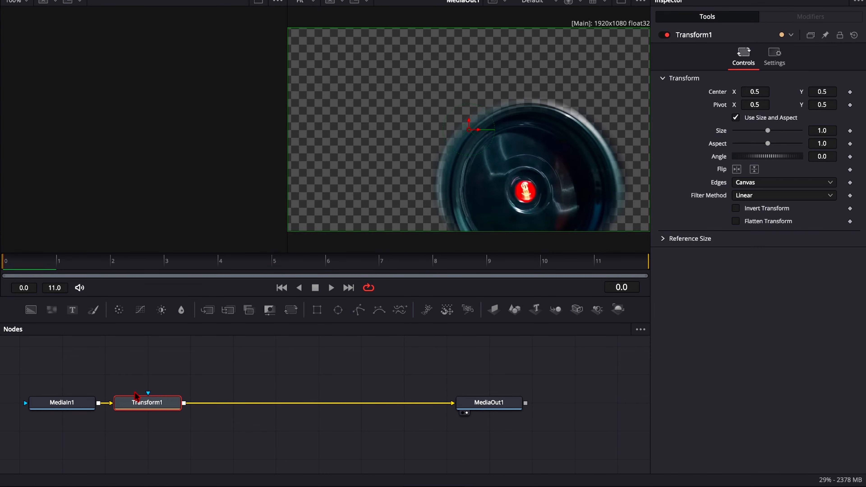
pyautogui.moveTo(132, 408); pyautogui.dragTo(196, 406)
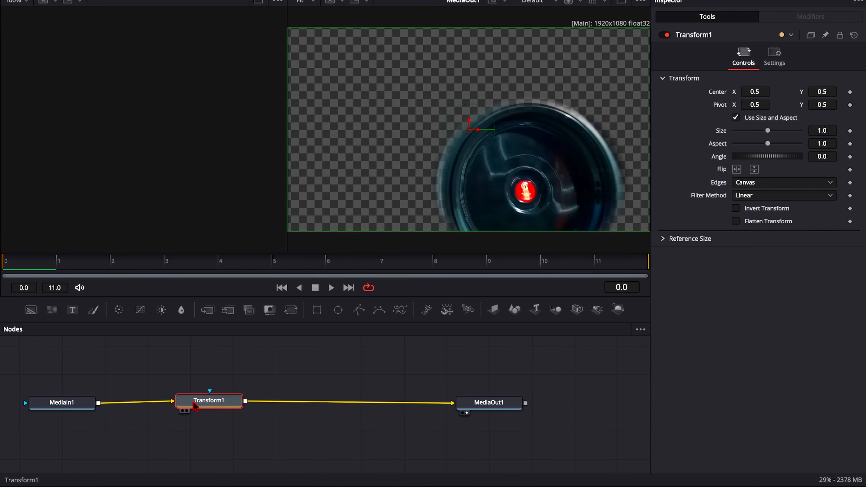
# Step: Add a second Transform node after Transform1 by searching the tools for "tran", and delete it again
pyautogui.hotkey('shift', 'space')
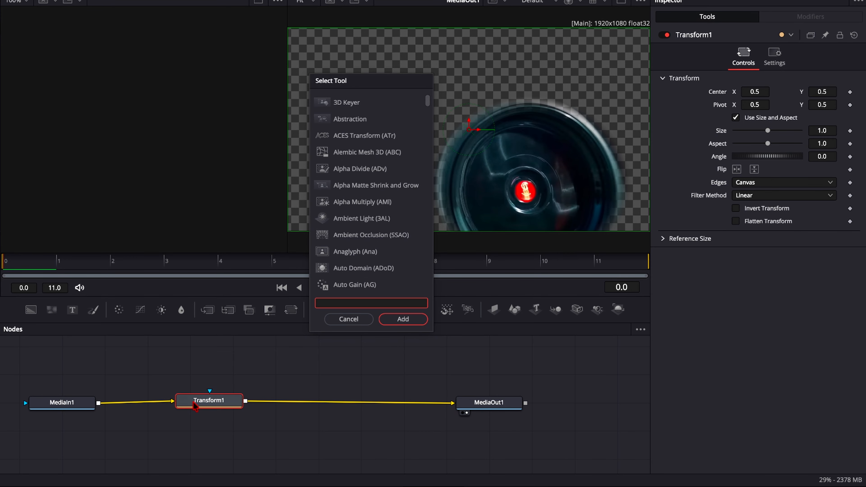
pyautogui.write('tran')
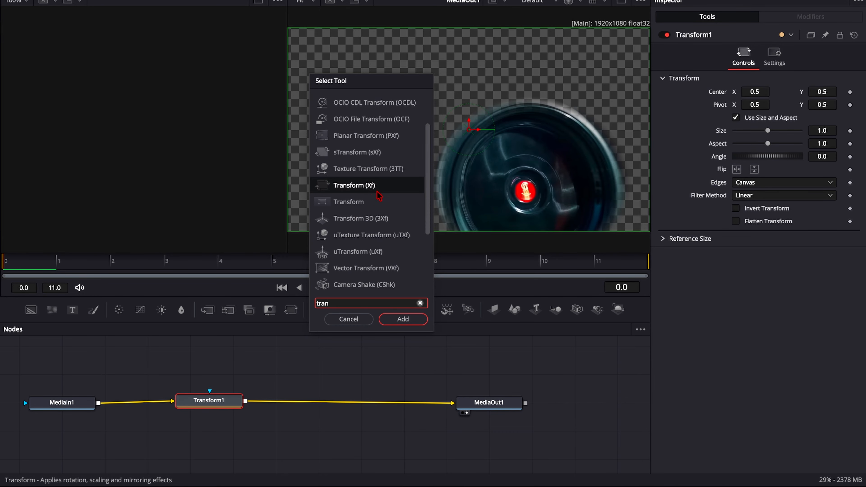
pyautogui.click(403, 319)
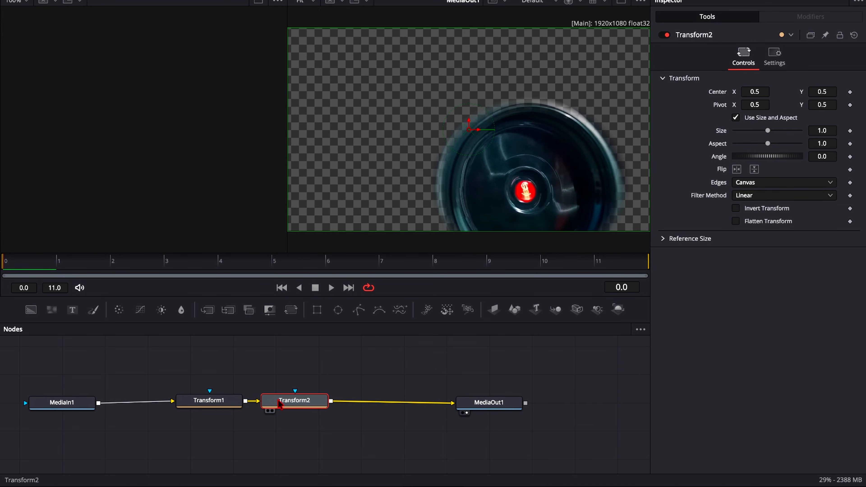
pyautogui.press('Delete')
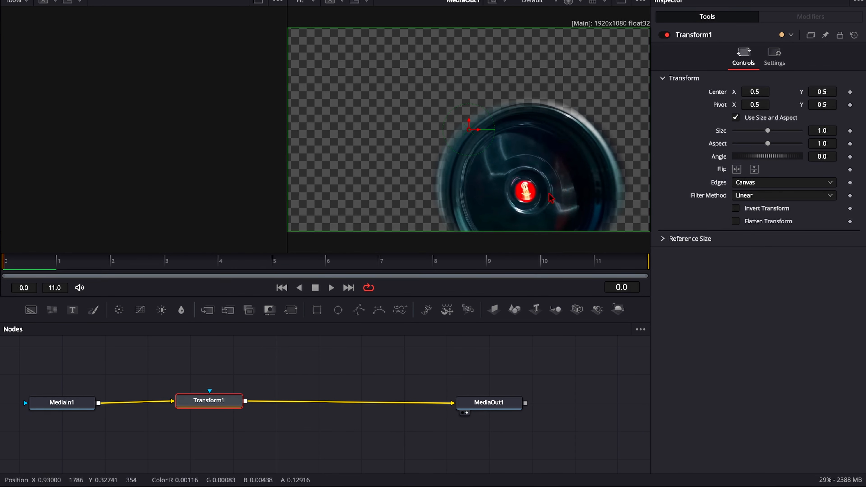
pyautogui.moveTo(205, 402); pyautogui.dragTo(225, 400)
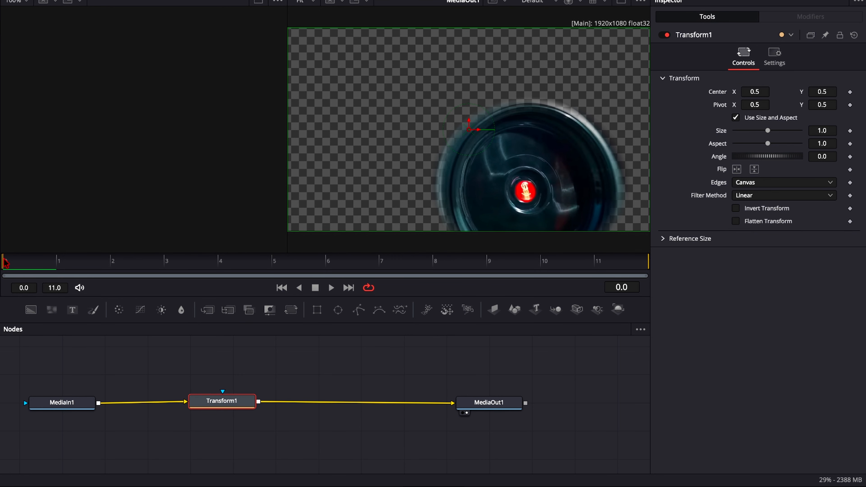
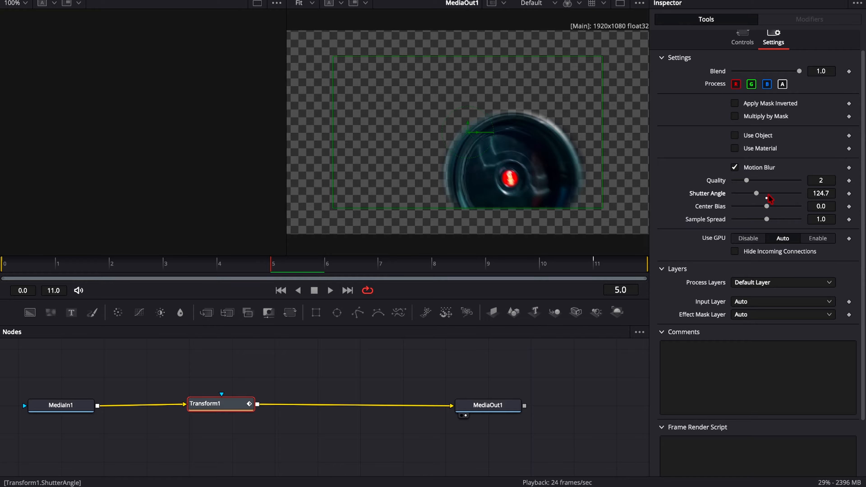
# Step: Raise Transform1's motion blur shutter angle to 317.5 and play the wheel animation from frame 0
pyautogui.moveTo(756, 193); pyautogui.dragTo(790, 193)
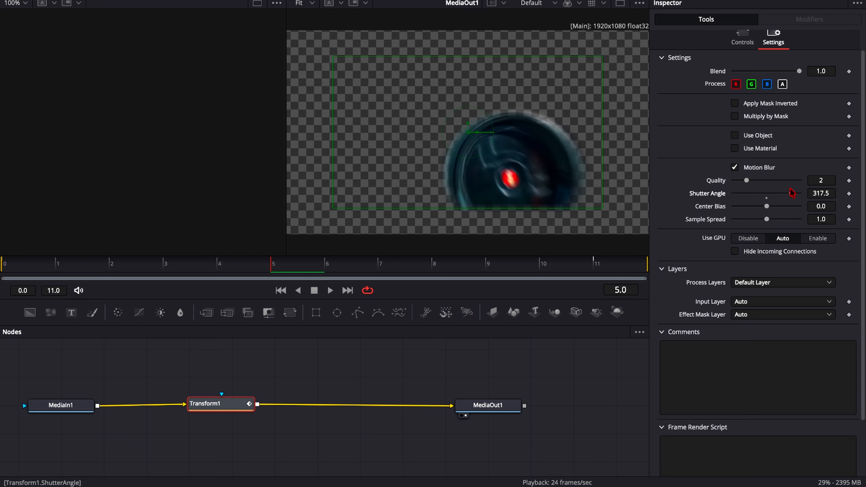
pyautogui.click(743, 40)
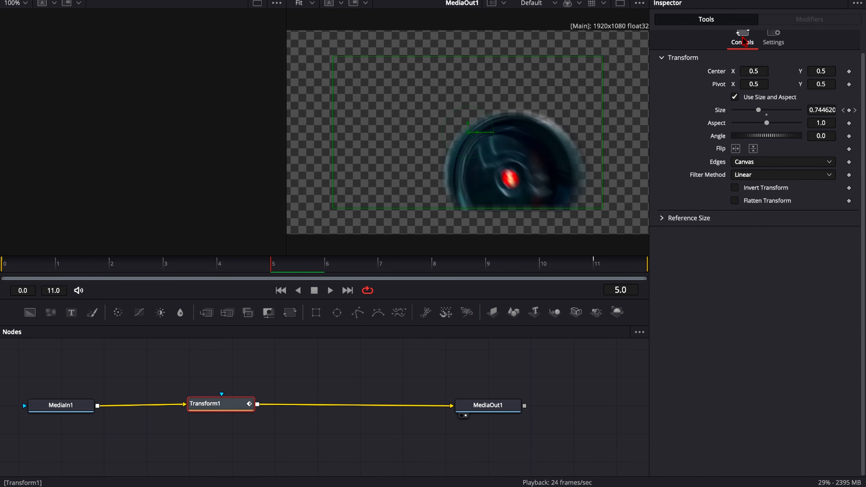
pyautogui.moveTo(273, 264); pyautogui.dragTo(10, 262)
pyautogui.press('space')
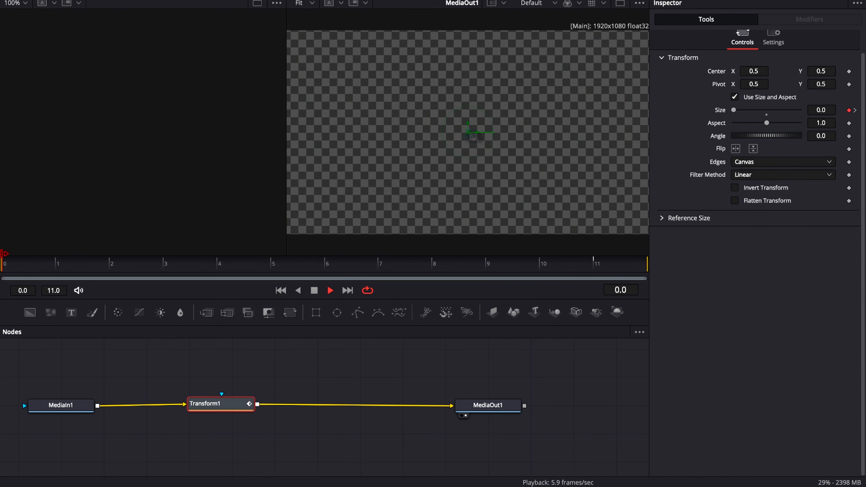
pyautogui.press('space')
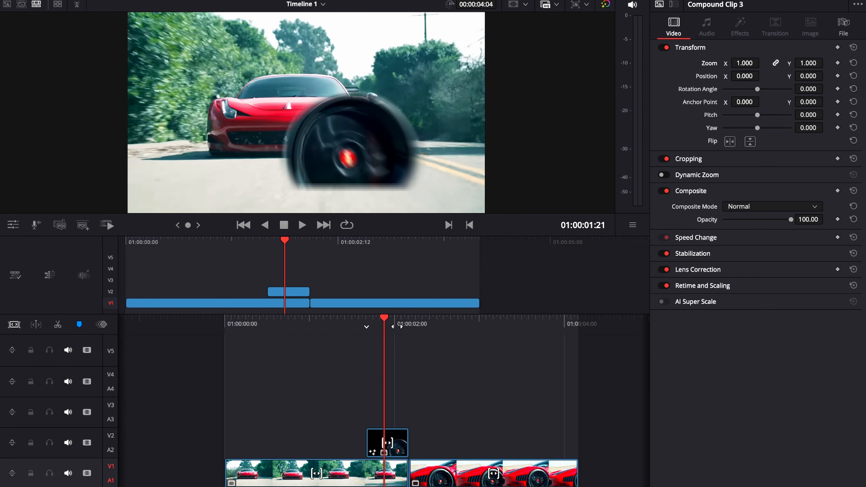
# Step: Switch to the Cut page and review the wheel transition around the cut between the two car clips, stopping at 01:00:02:00
pyautogui.moveTo(385, 326); pyautogui.dragTo(413, 329)
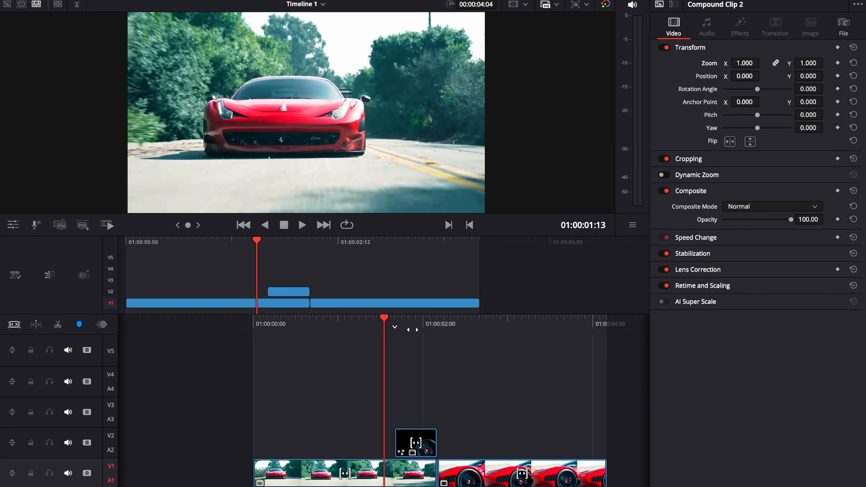
pyautogui.press('space')
pyautogui.press('space')
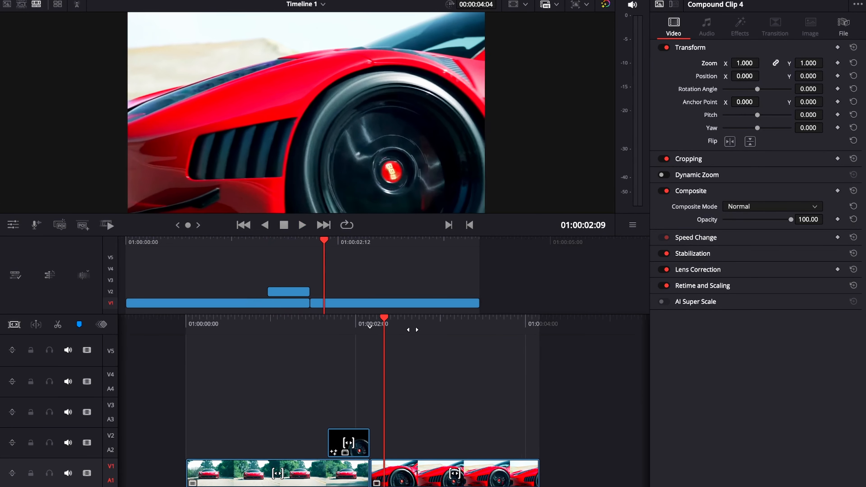
pyautogui.hscroll(-5, 413, 329)
pyautogui.hscroll(3, 413, 329)
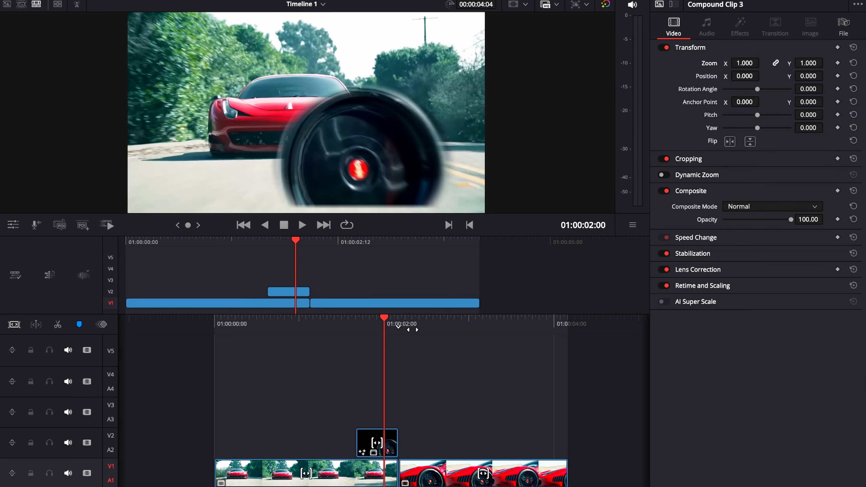
pyautogui.hscroll(1, 413, 330)
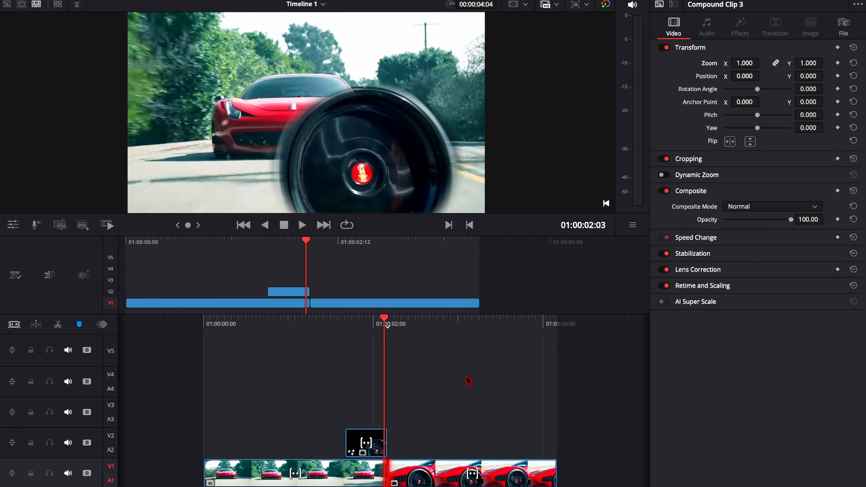
pyautogui.hscroll(-1, 468, 380)
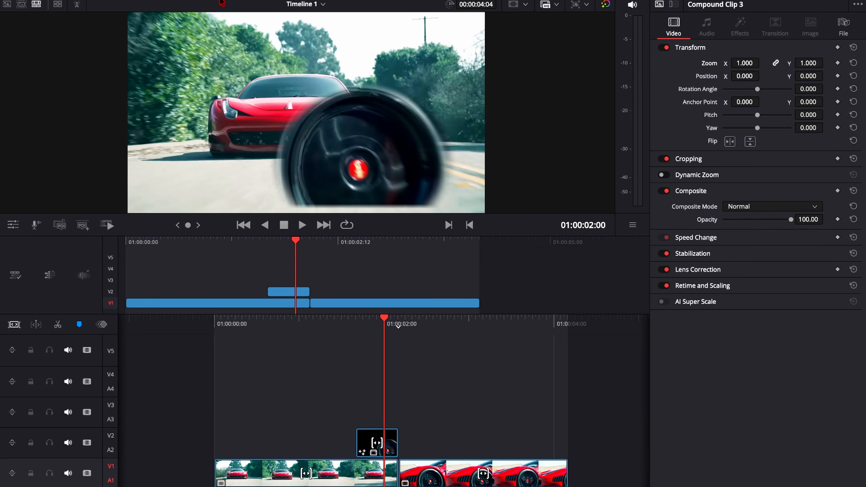
# Step: Show the effects library and place an Adjustment Clip on track V3 above the wheel compound clip
pyautogui.press('v')
pyautogui.click(274, 1)
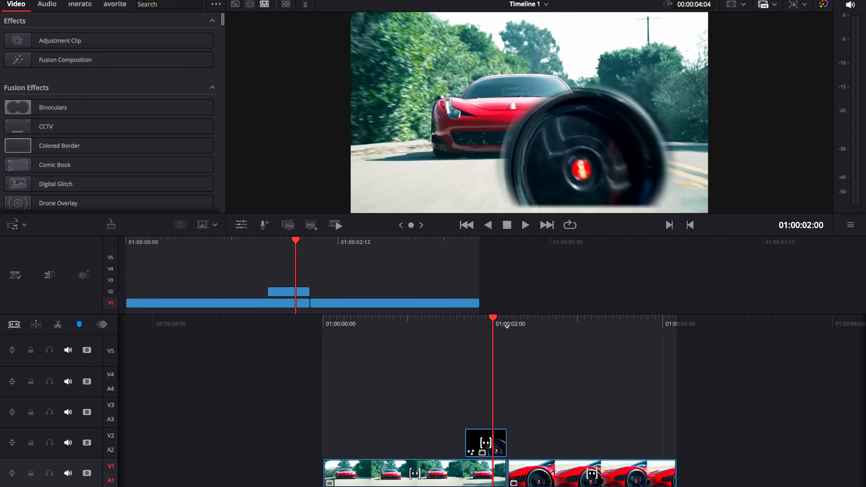
pyautogui.moveTo(47, 42); pyautogui.dragTo(481, 409)
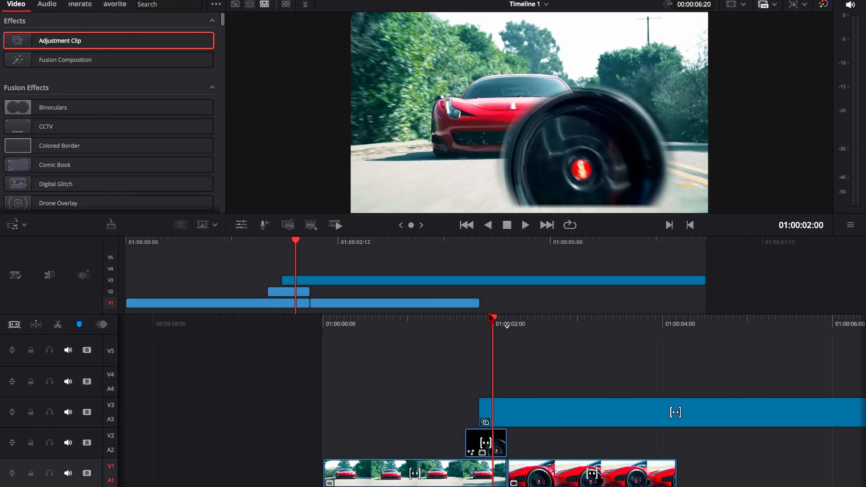
# Step: Split the adjustment clip on V3 at 01:00:02:01, a few frames before the wheel clip ends
pyautogui.moveTo(493, 321)
pyautogui.mouseDown()
pyautogui.moveTo(503, 320)
pyautogui.moveTo(484, 322)
pyautogui.mouseUp()
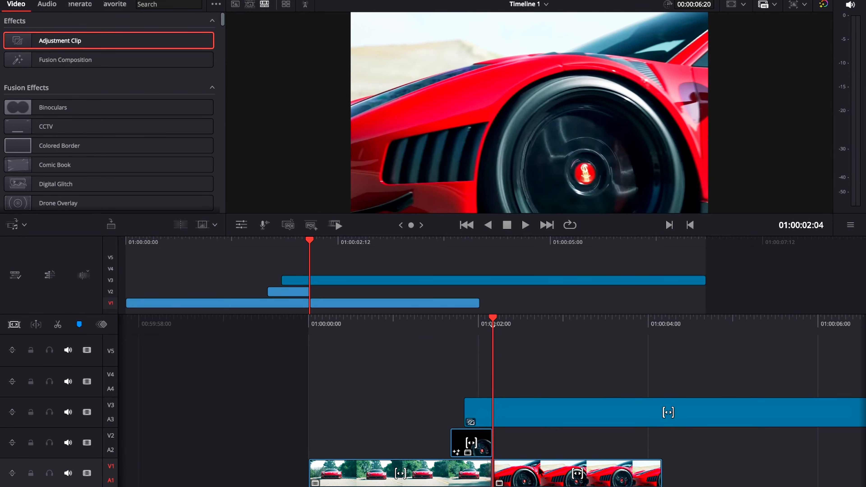
pyautogui.moveTo(492, 325); pyautogui.dragTo(504, 326)
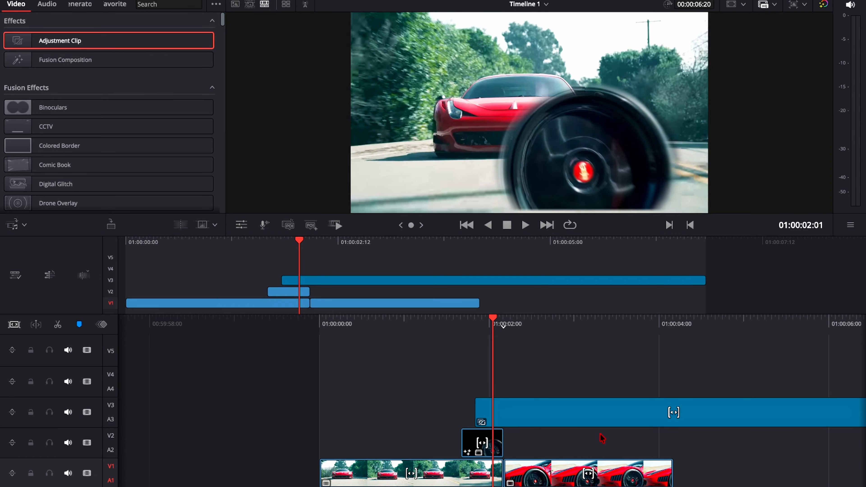
pyautogui.click(613, 423)
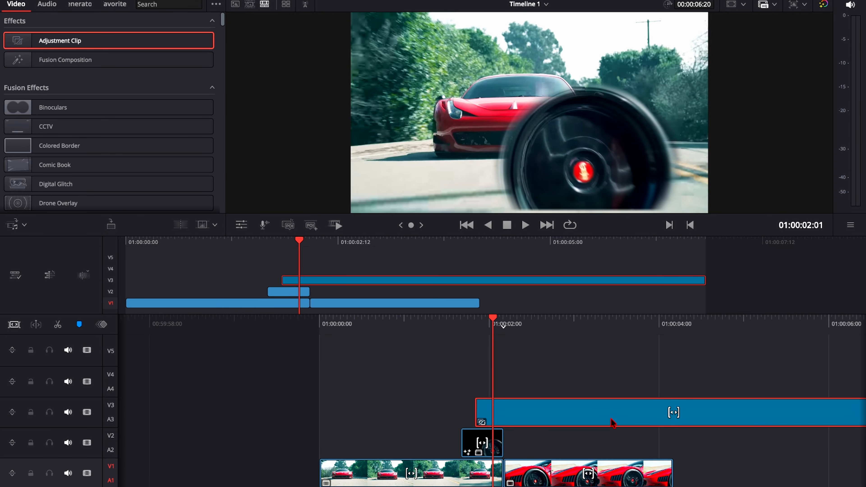
pyautogui.hotkey('ctrl', 'b')
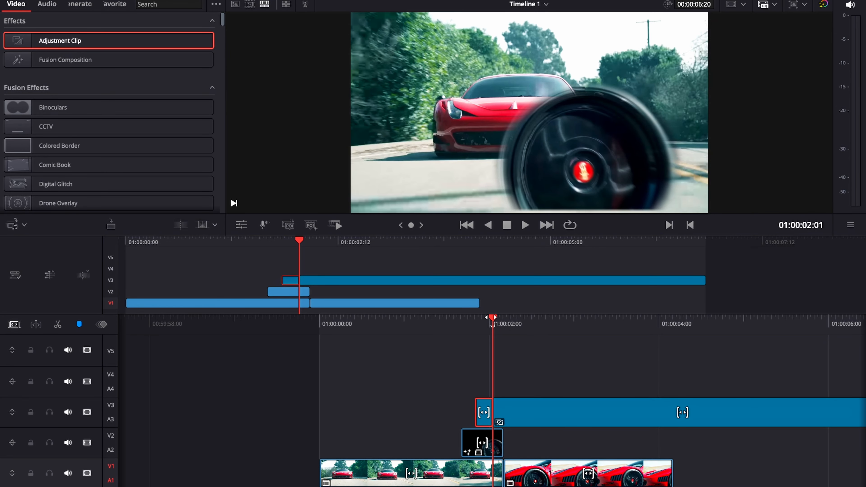
# Step: Split the remaining adjustment clip again at 01:00:02:07, a few frames into the second car clip
pyautogui.press('Right')
pyautogui.press('Right')
pyautogui.press('Right')
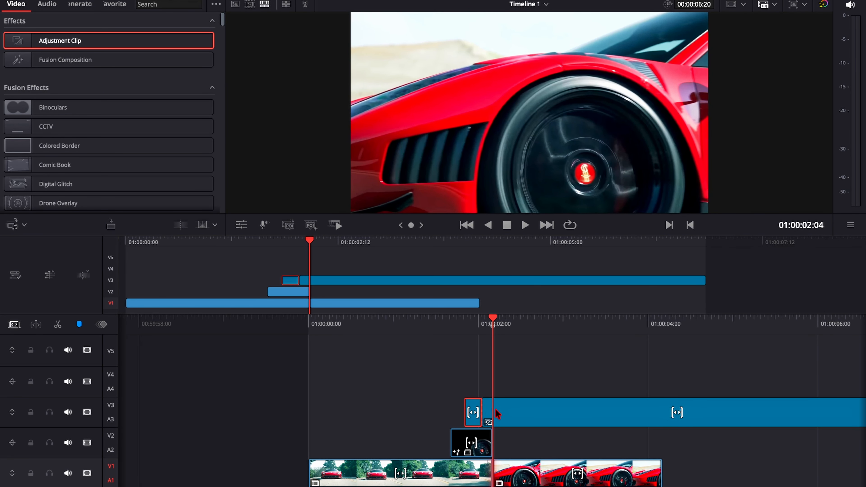
pyautogui.press('Right')
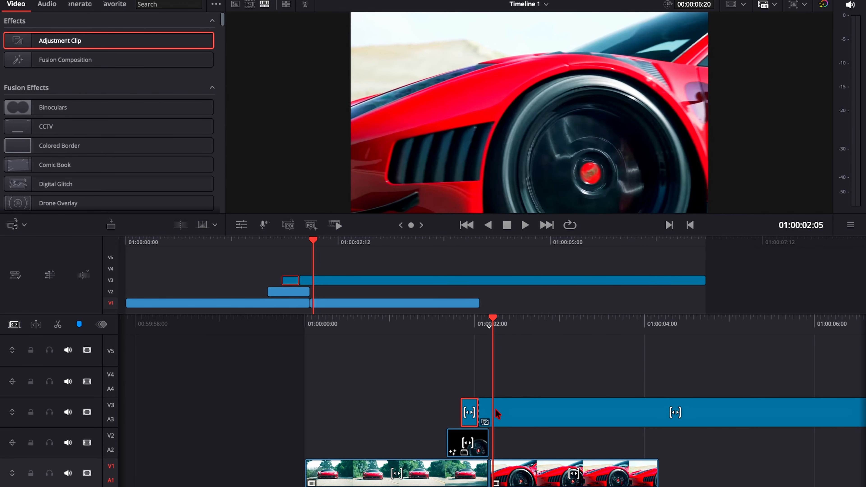
pyautogui.press('Right')
pyautogui.press('Right')
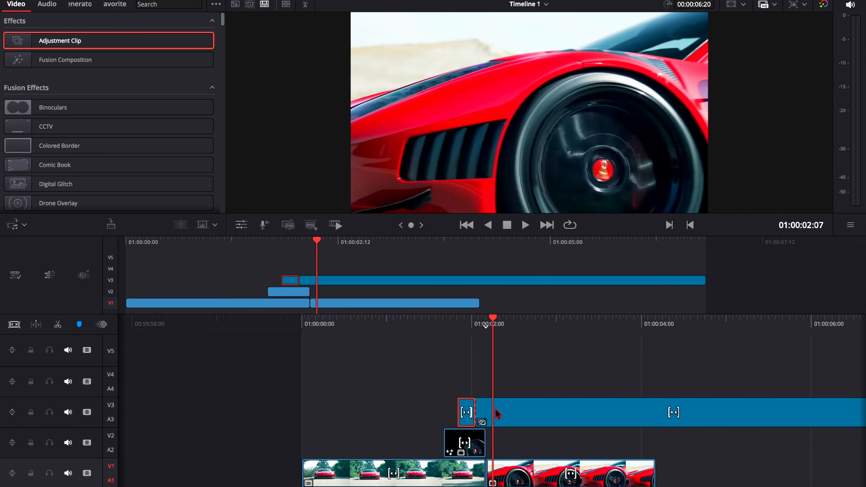
pyautogui.press('Left')
pyautogui.press('Left')
pyautogui.press('Left')
pyautogui.press('Left')
pyautogui.press('Left')
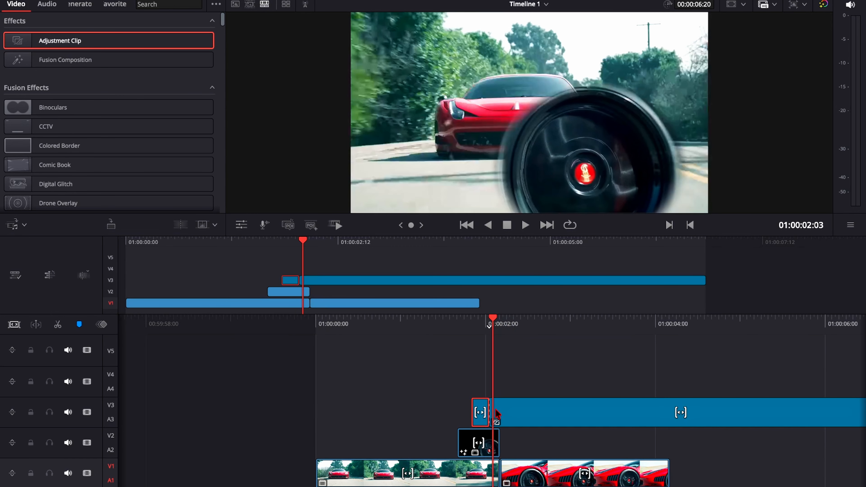
pyautogui.press('Right')
pyautogui.press('Right')
pyautogui.press('Right')
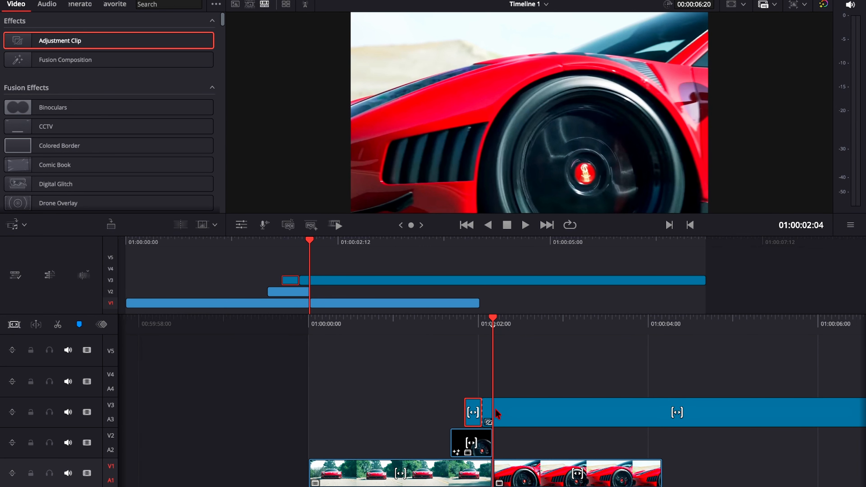
pyautogui.press('Right')
pyautogui.press('Right')
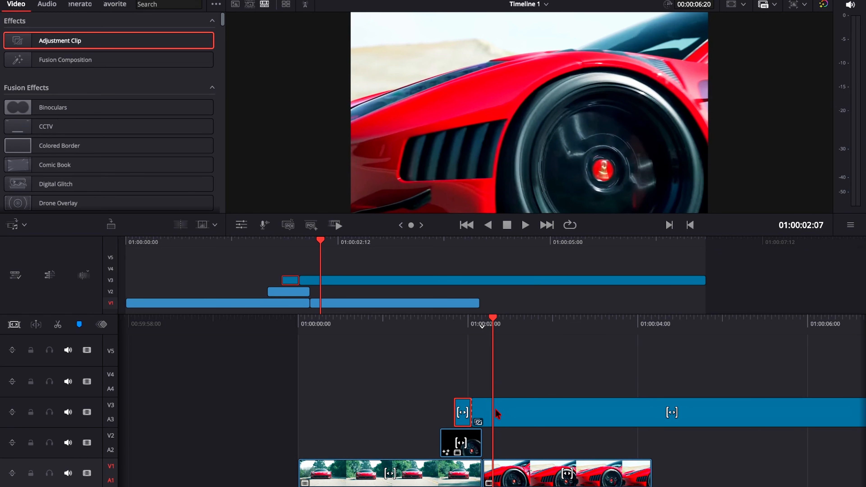
pyautogui.click(495, 409)
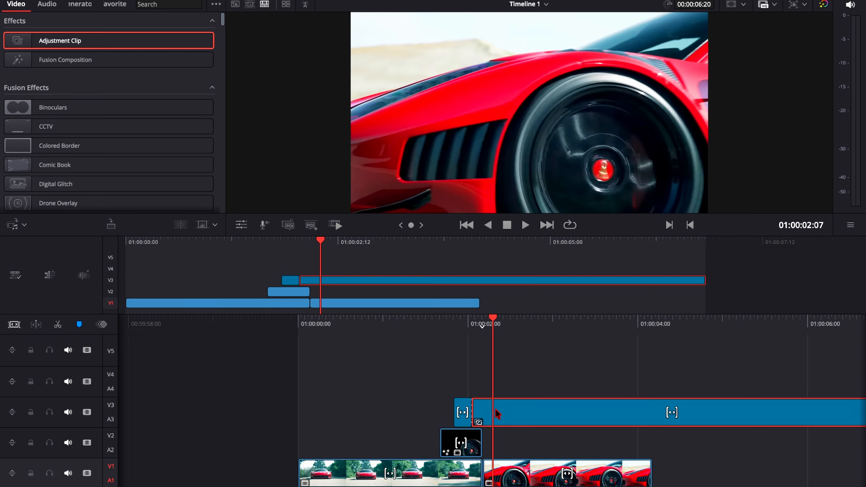
pyautogui.hotkey('ctrl', 'b')
# Step: Delete the two outer pieces of the adjustment clip, keeping only the short middle piece over the cut
pyautogui.click(552, 403)
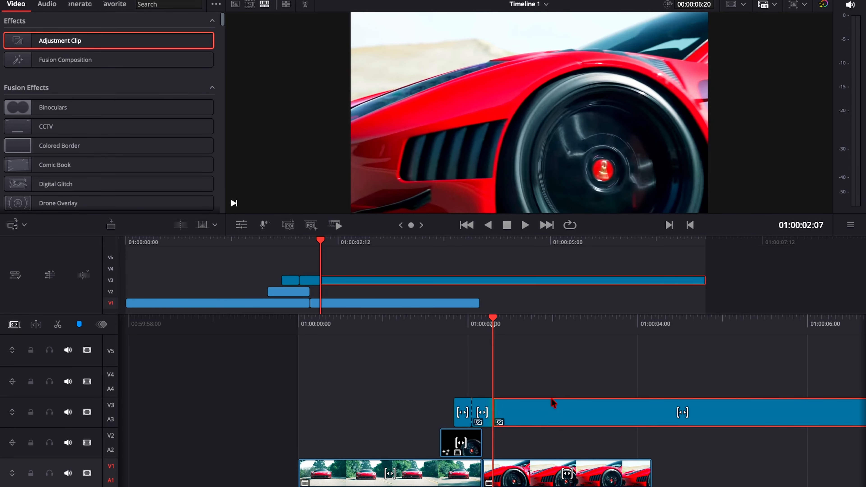
pyautogui.press('Delete')
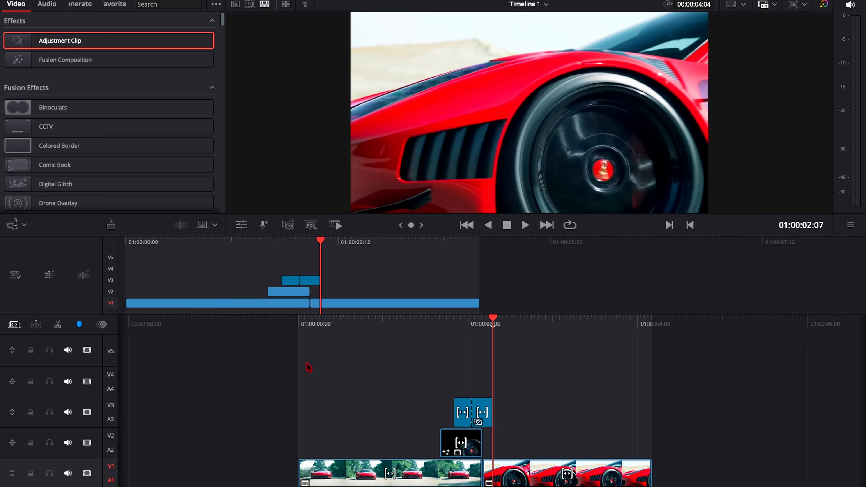
pyautogui.click(462, 410)
pyautogui.press('Delete')
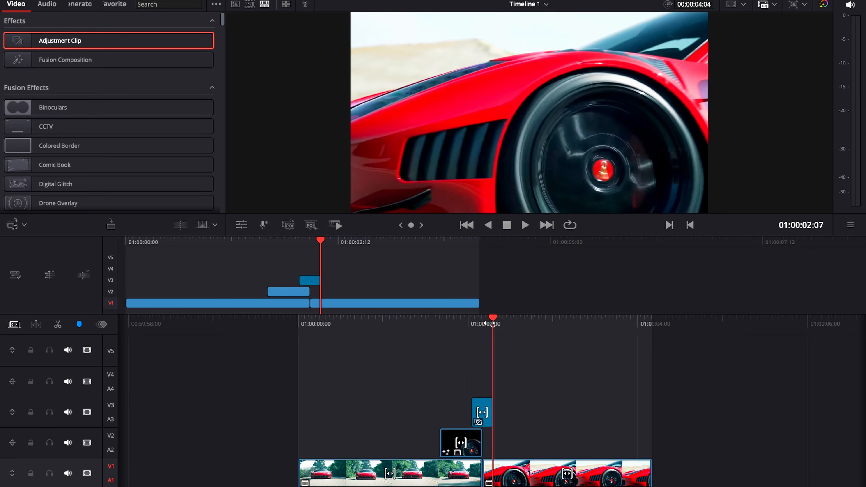
# Step: Go to the adjustment clip's second frame, switch to the Edit page and open the adjustment clip on the Fusion page
pyautogui.moveTo(493, 323); pyautogui.dragTo(514, 323)
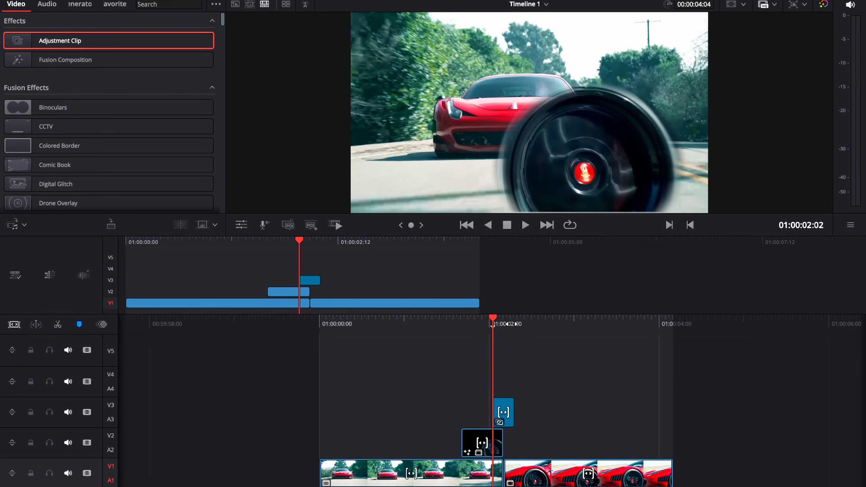
pyautogui.press('Right')
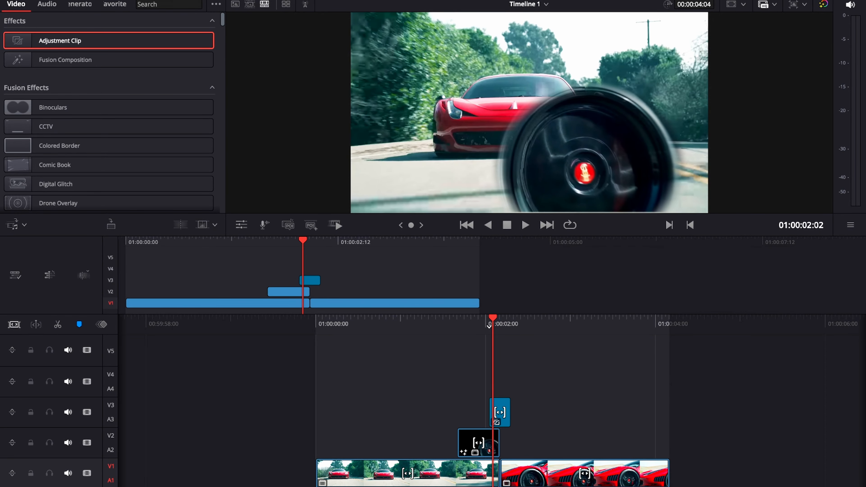
pyautogui.click(379, 486)
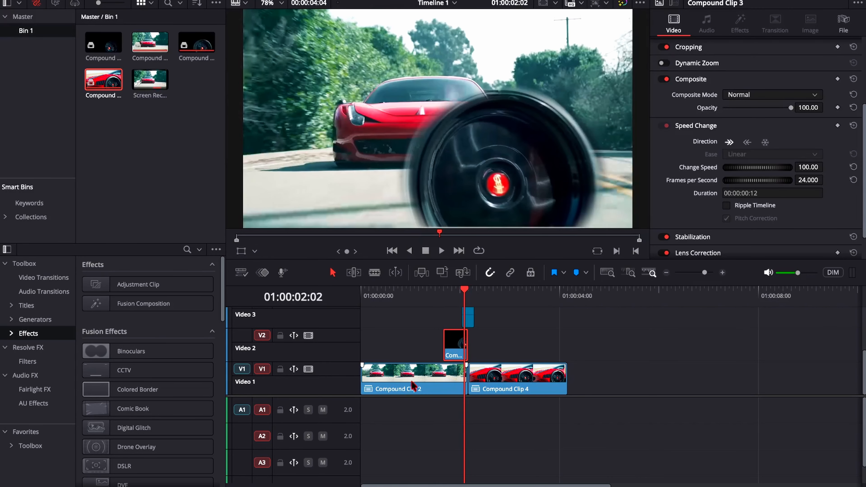
pyautogui.rightClick(469, 318)
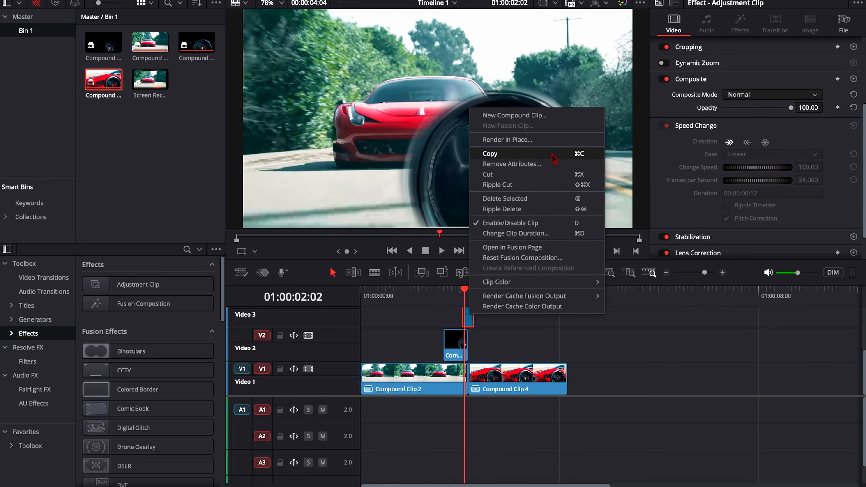
pyautogui.click(547, 251)
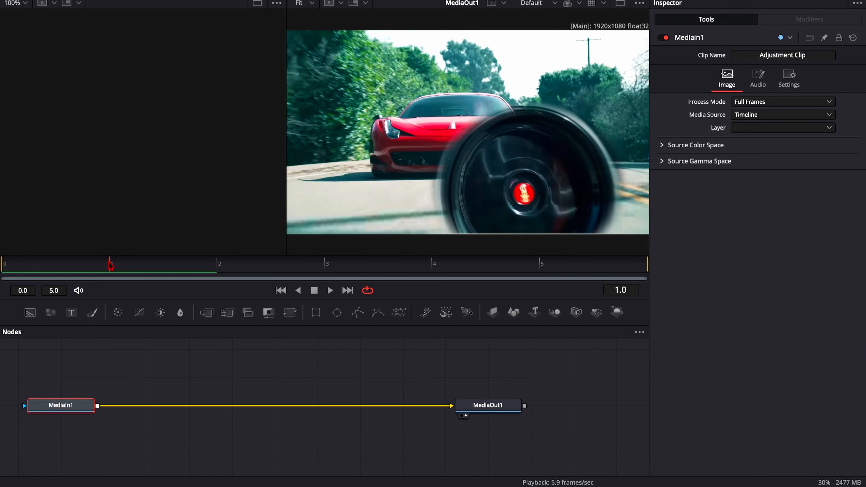
# Step: Go to frame 2 and insert a Camera Shake node between MediaIn1 and MediaOut1
pyautogui.moveTo(109, 262); pyautogui.dragTo(240, 293)
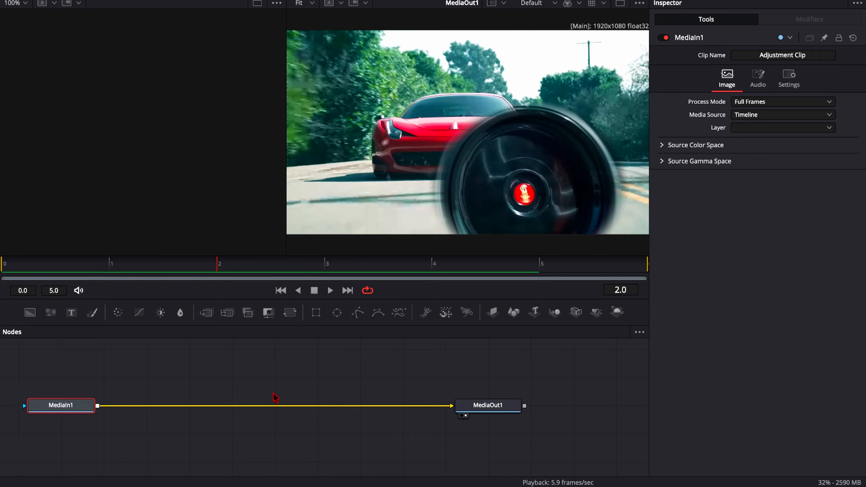
pyautogui.hotkey('shift', 'space')
pyautogui.write('tran')
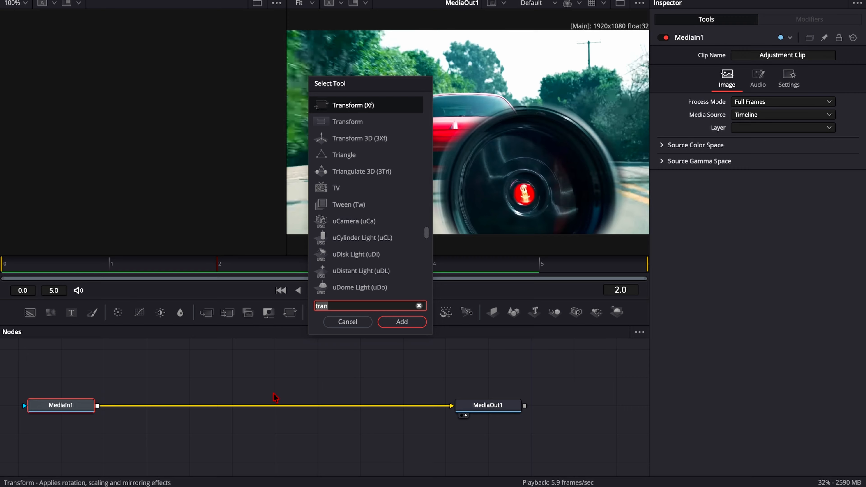
pyautogui.write('c')
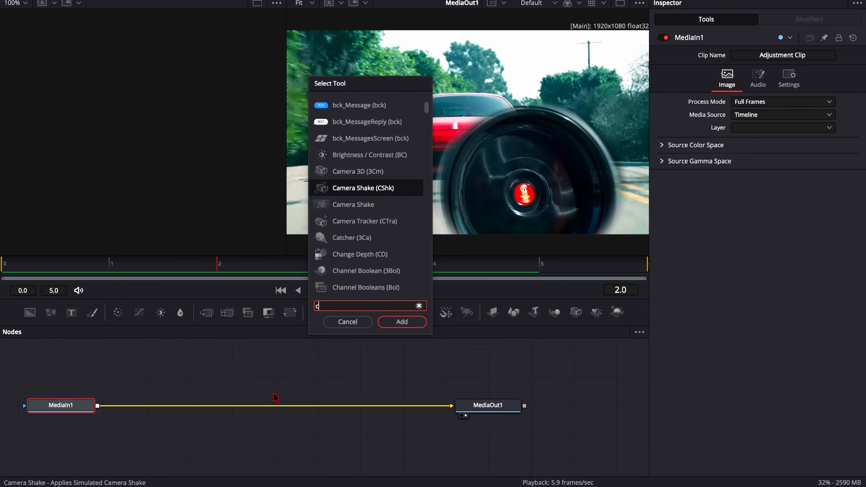
pyautogui.write('amera')
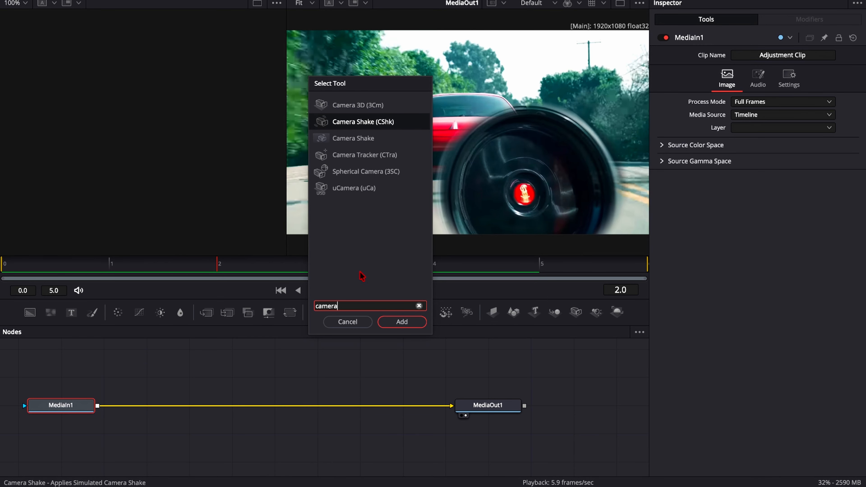
pyautogui.click(399, 126)
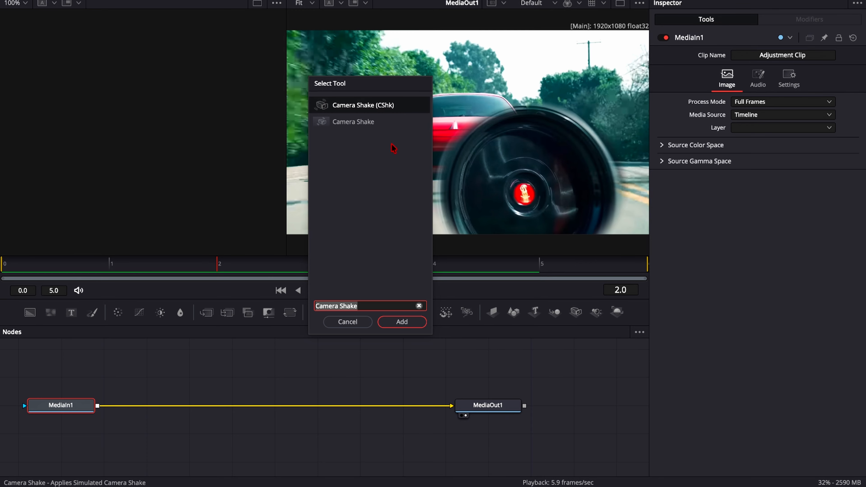
pyautogui.click(401, 323)
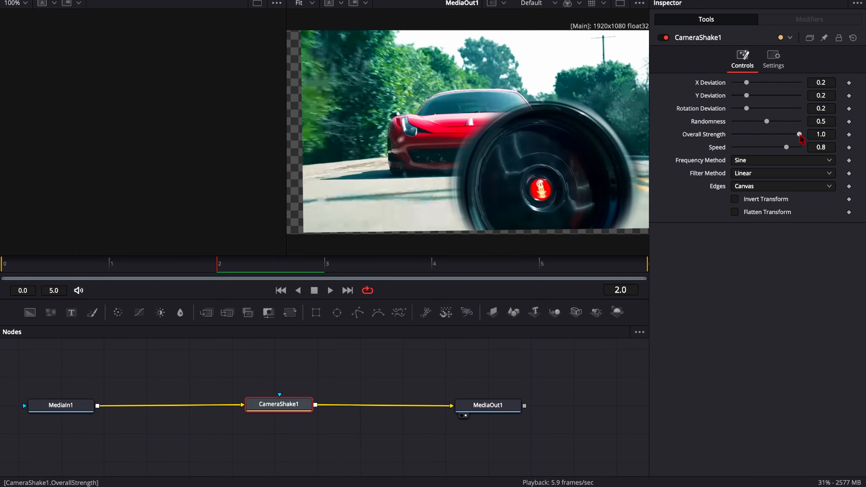
# Step: Set the camera shake's Speed to 1.0 and add keyframes for Overall Strength and Speed at frame 0
pyautogui.moveTo(786, 148); pyautogui.dragTo(799, 147)
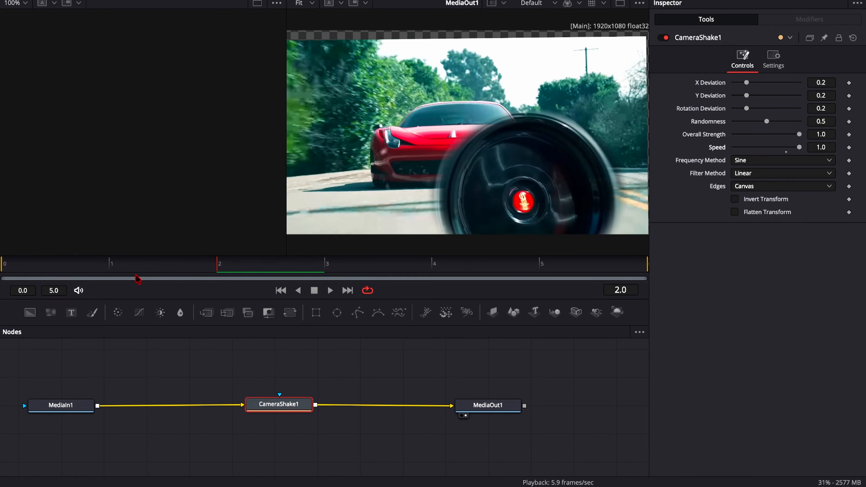
pyautogui.moveTo(219, 268); pyautogui.dragTo(2, 268)
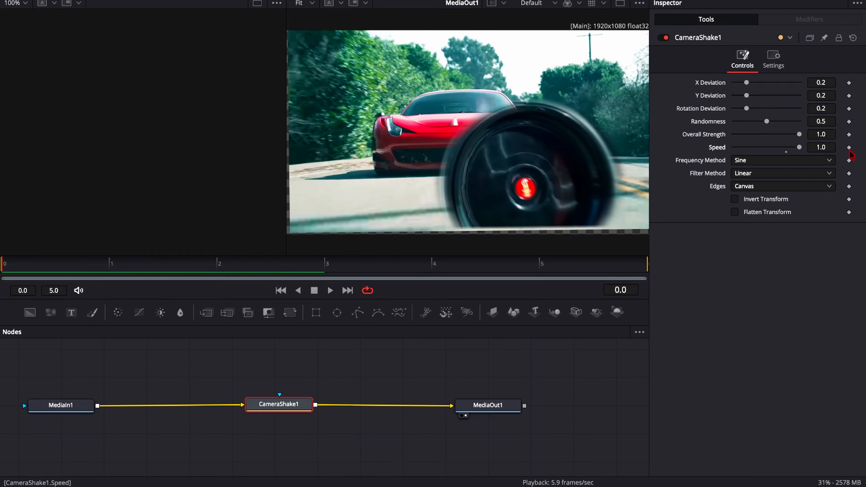
pyautogui.click(849, 135)
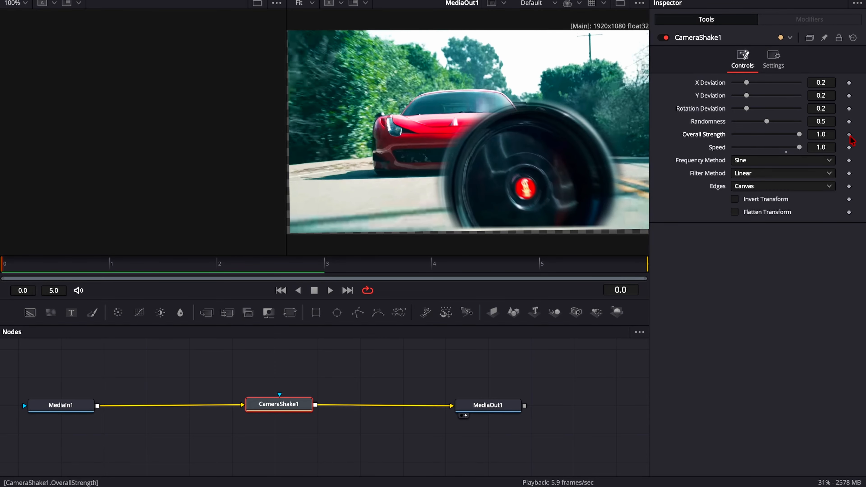
pyautogui.click(849, 147)
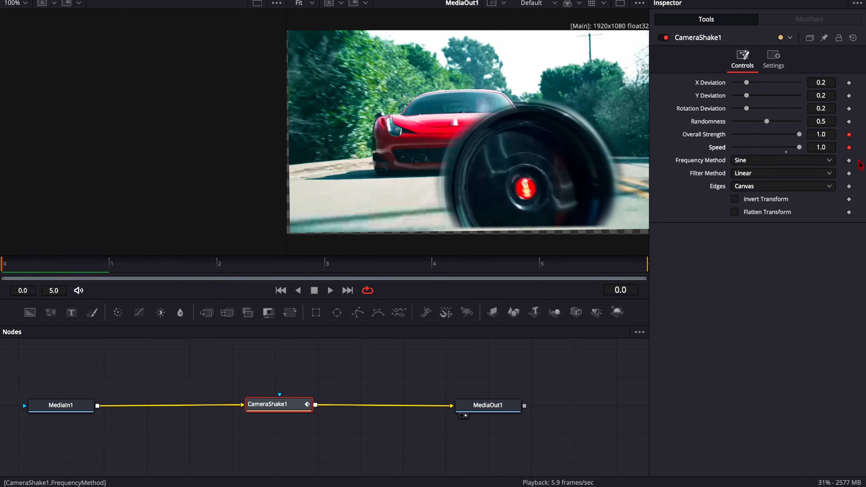
# Step: At frame 5, lower the camera shake's Overall Strength and Speed to 0.0 so the shake fades out
pyautogui.click(218, 270)
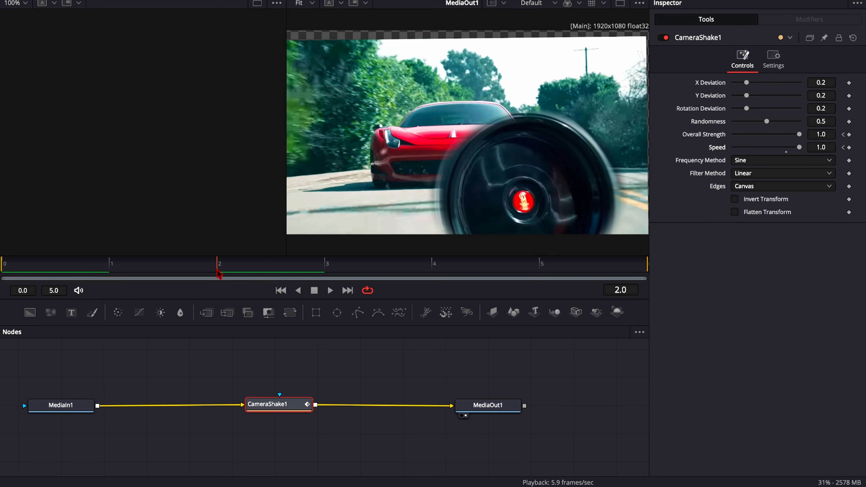
pyautogui.moveTo(220, 269); pyautogui.dragTo(619, 290)
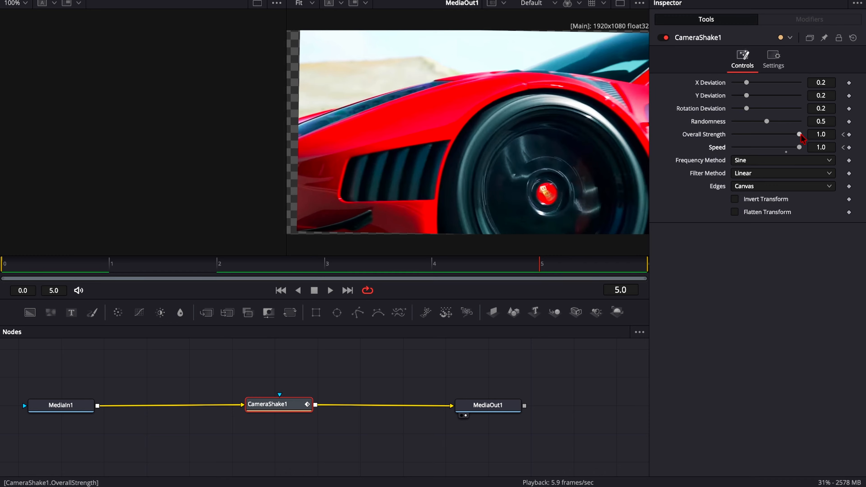
pyautogui.moveTo(801, 135); pyautogui.dragTo(625, 138)
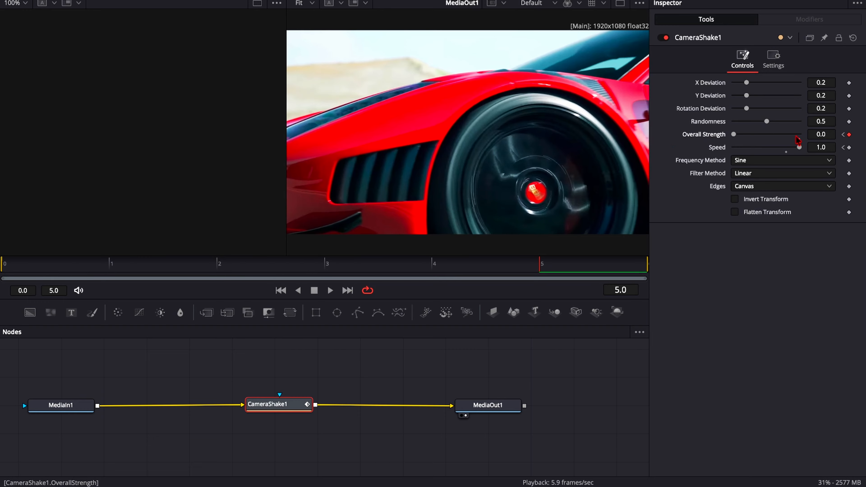
pyautogui.moveTo(800, 147); pyautogui.dragTo(554, 159)
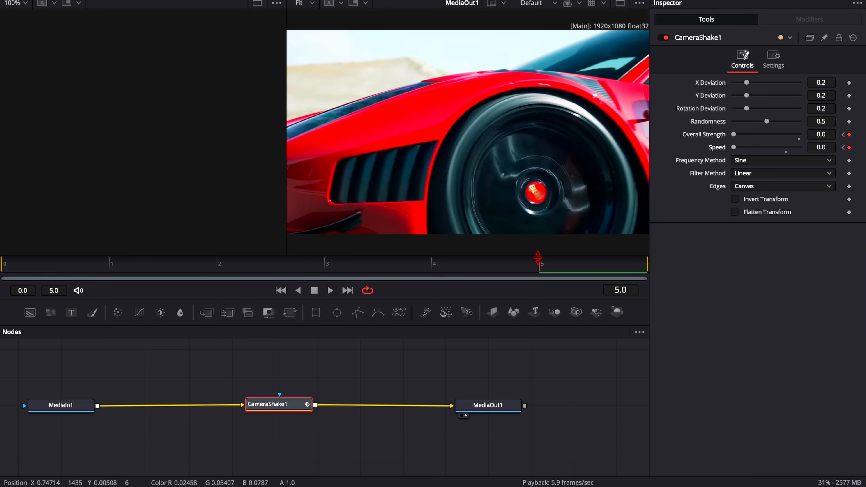
# Step: Return to frame 2, shift the Camera Shake node slightly towards MediaOut1 and insert a Directional Blur node after MediaIn1
pyautogui.moveTo(551, 277); pyautogui.dragTo(317, 281)
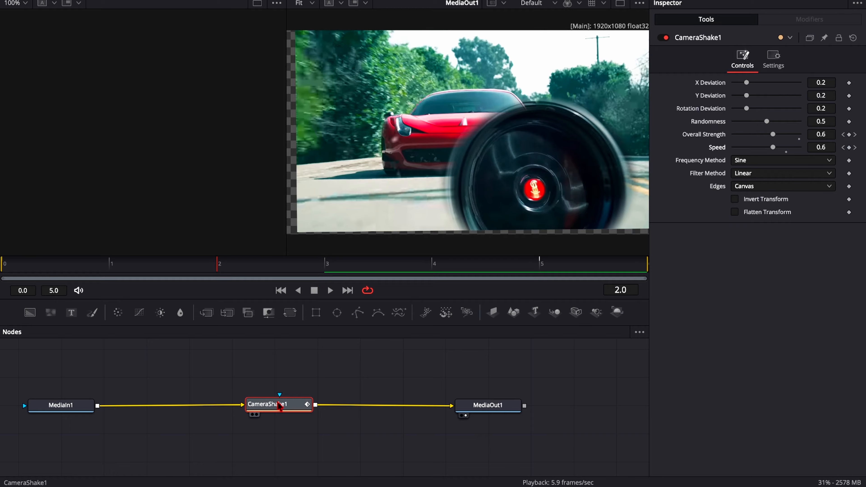
pyautogui.moveTo(280, 406)
pyautogui.mouseDown()
pyautogui.moveTo(214, 407)
pyautogui.moveTo(296, 396)
pyautogui.moveTo(295, 404)
pyautogui.mouseUp()
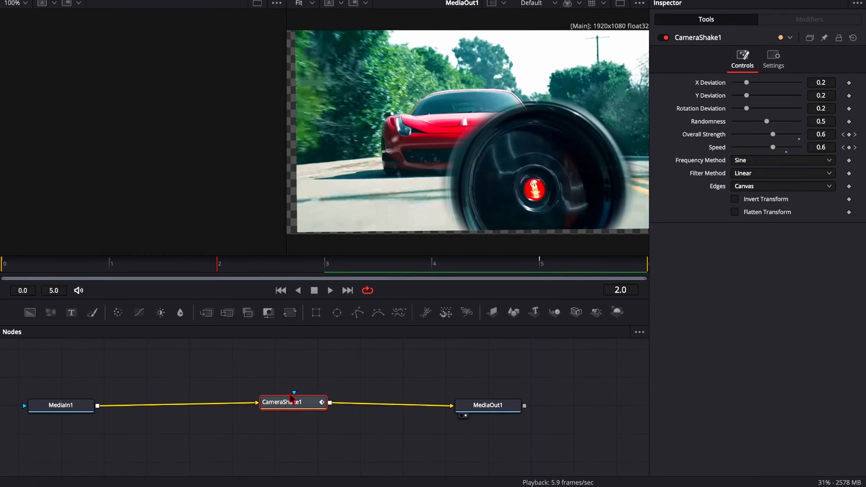
pyautogui.click(190, 391)
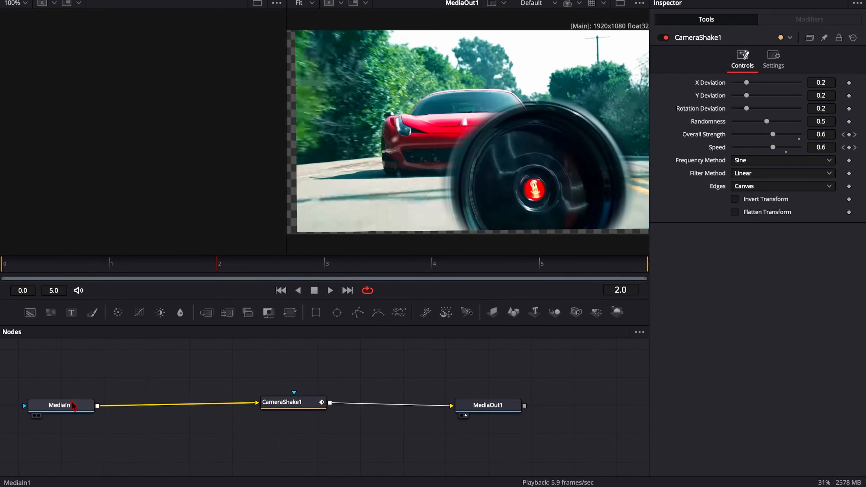
pyautogui.click(72, 405)
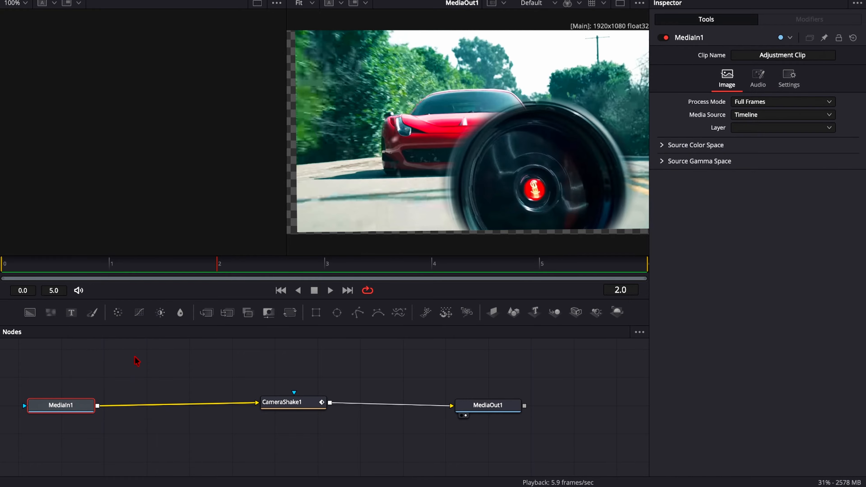
pyautogui.hotkey('shift', 'space')
pyautogui.write('dire')
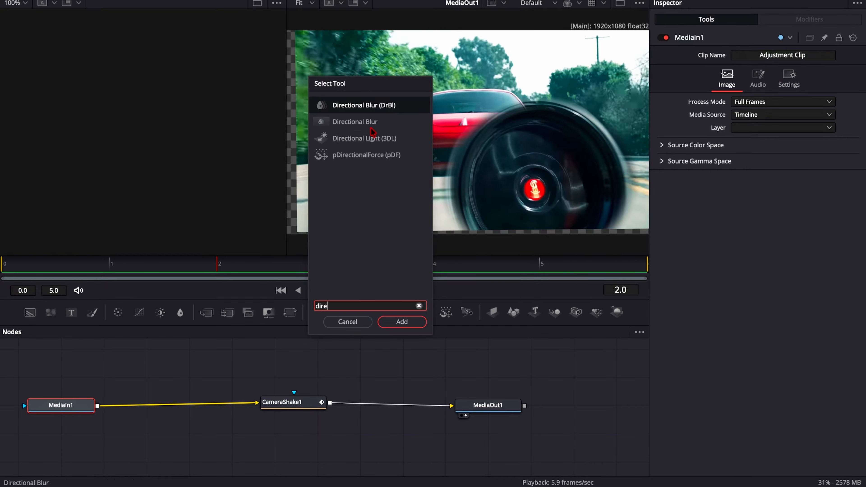
pyautogui.click(397, 107)
pyautogui.click(400, 327)
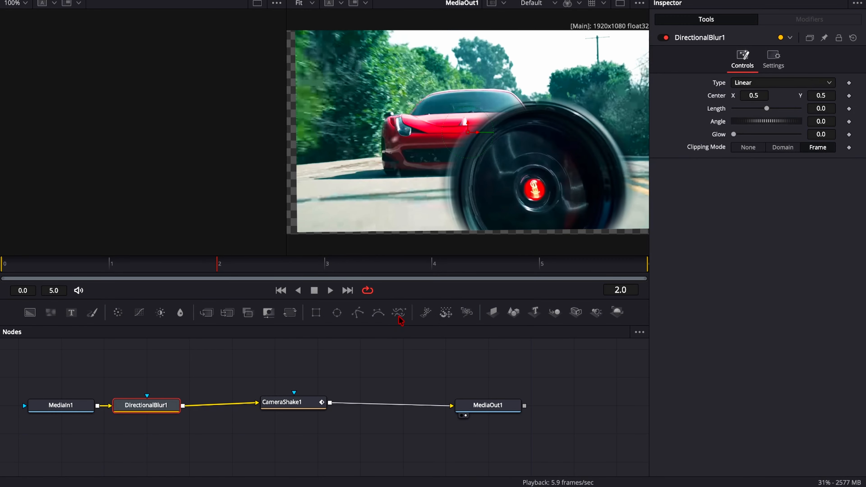